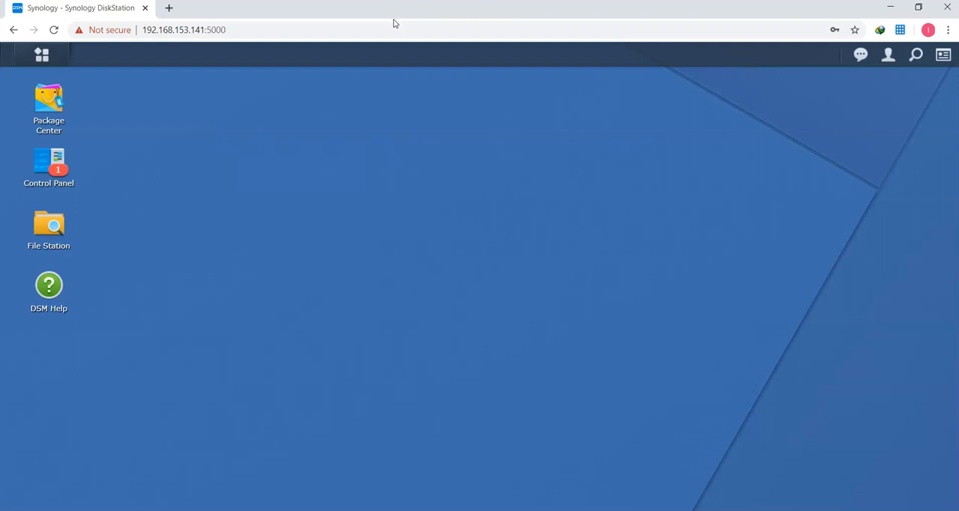
Step: Start creating a new user account in the Control Panel's user settings
left_click(384, 71)
left_click(45, 165)
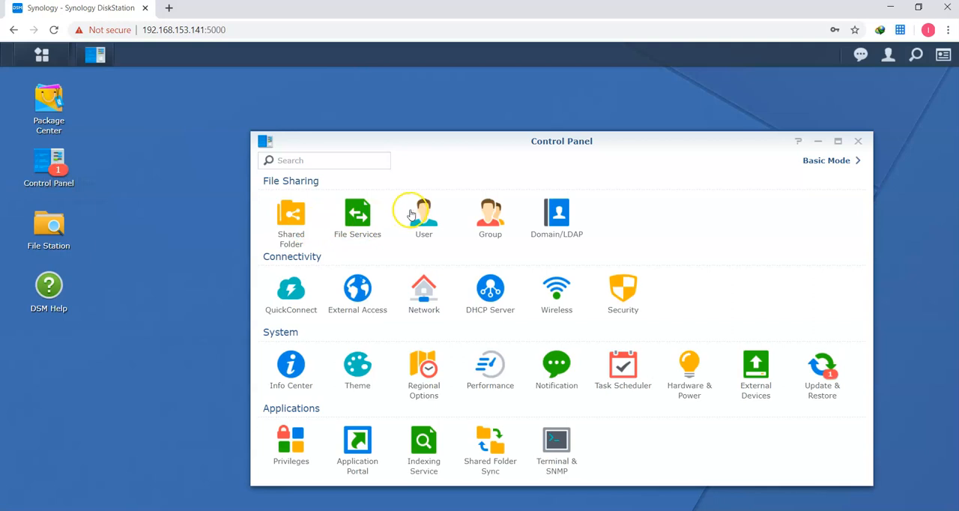
left_click(416, 212)
left_click(430, 187)
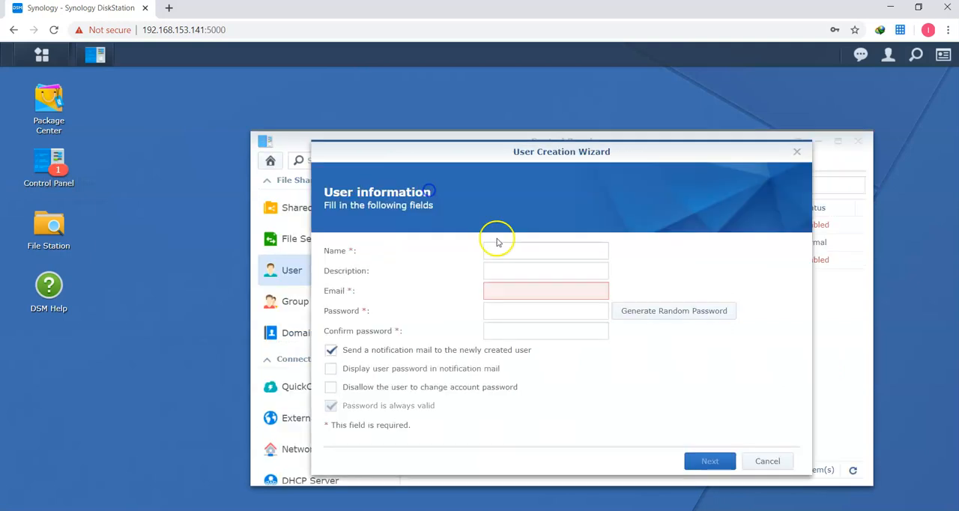
Step: Name the new user thinkit, leave description and email empty, and enter and confirm the account password
type("think")
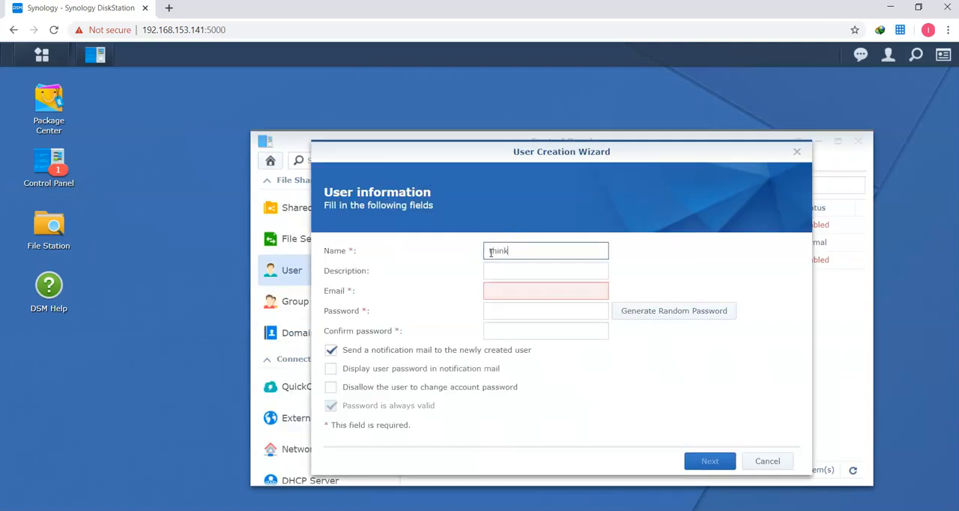
key("Tab")
key("Tab")
key("Tab")
type("a")
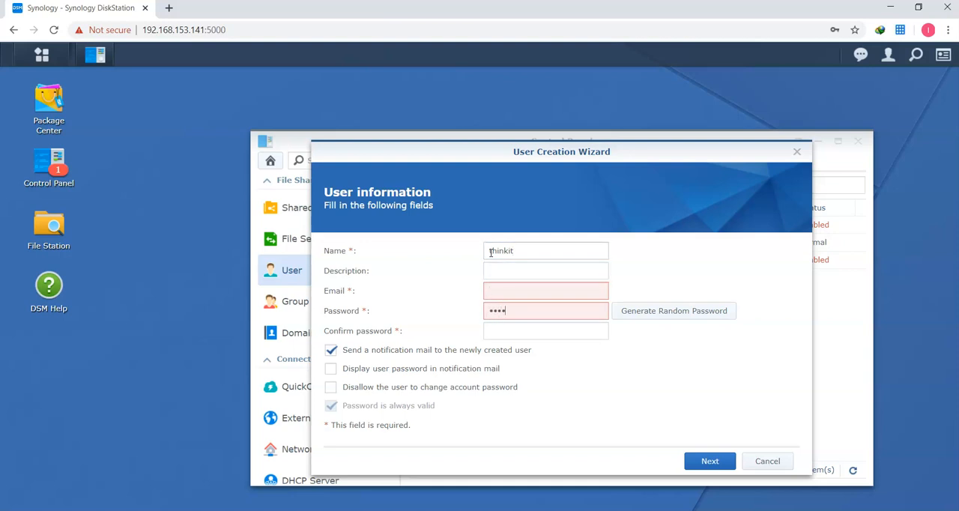
key("Tab")
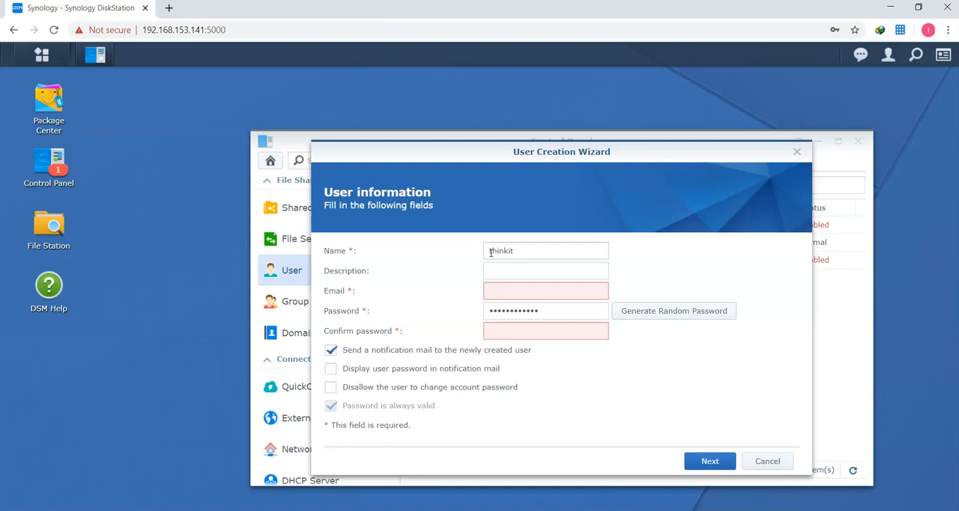
left_click(502, 330)
type("••")
Step: Turn off the notification mail to the newly created user and proceed to the shared folder permissions
left_click(328, 353)
left_click(329, 351)
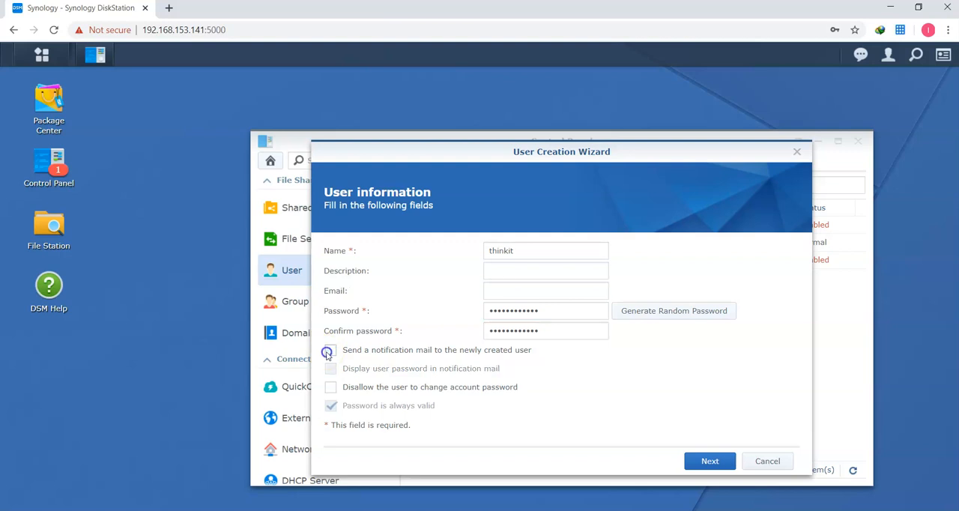
left_click(718, 470)
left_click(711, 461)
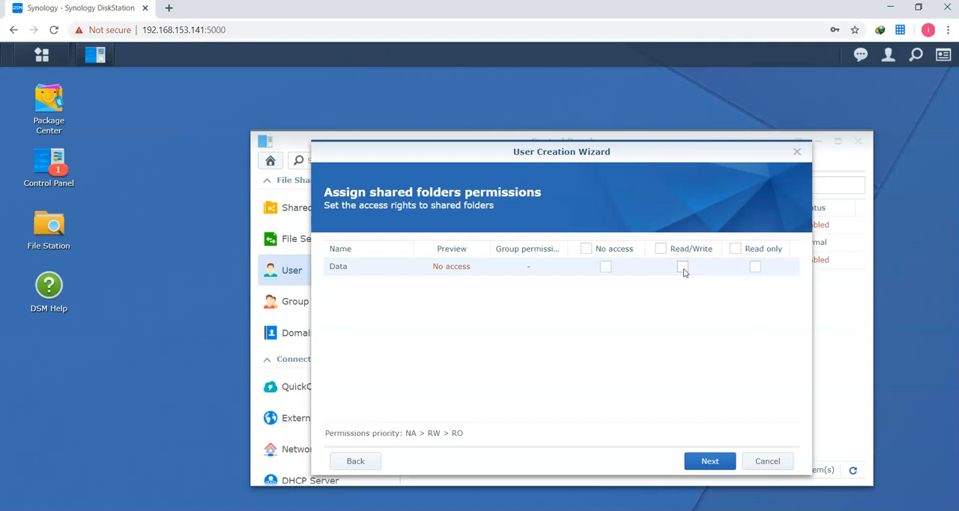
Step: Grant the new user Read/Write access to the Data shared folder and finish the wizard with its other settings at default
left_click(683, 268)
left_click(710, 462)
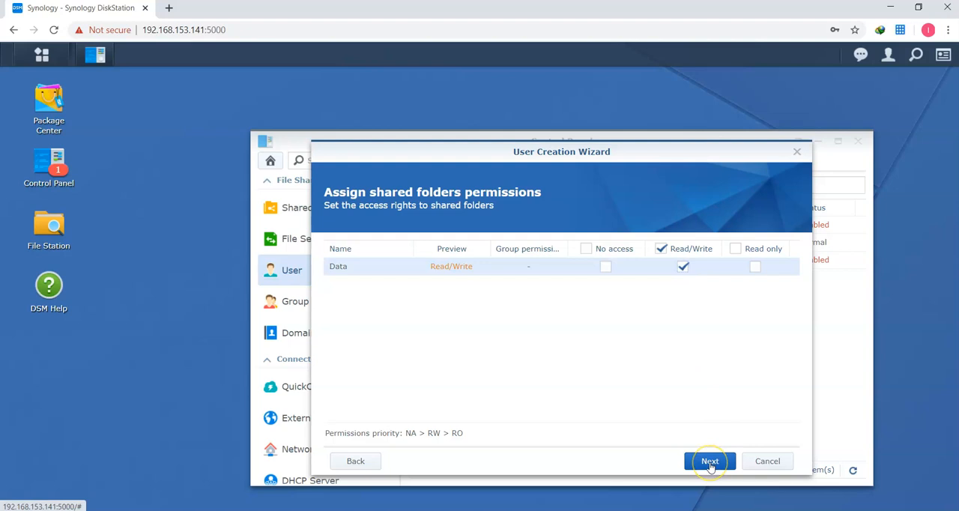
left_click(710, 461)
left_click(710, 461)
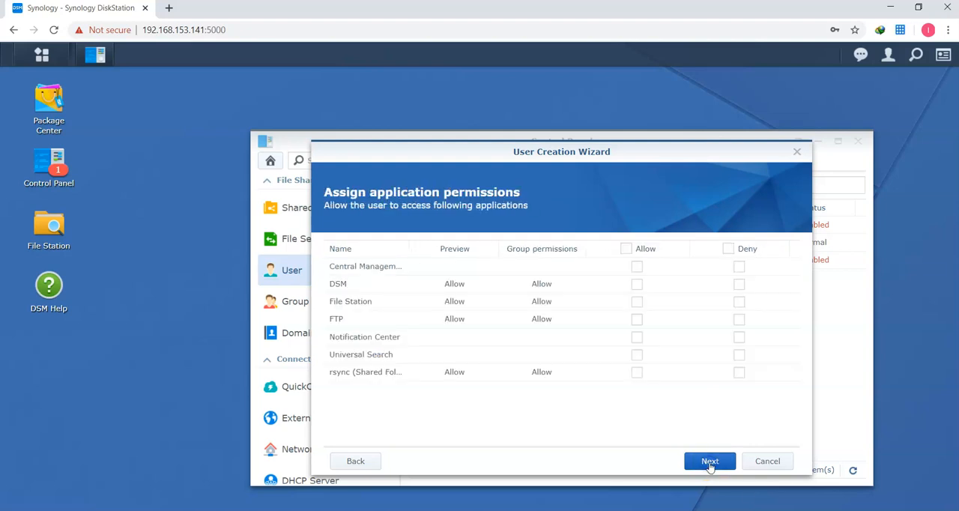
left_click(710, 461)
left_click(710, 462)
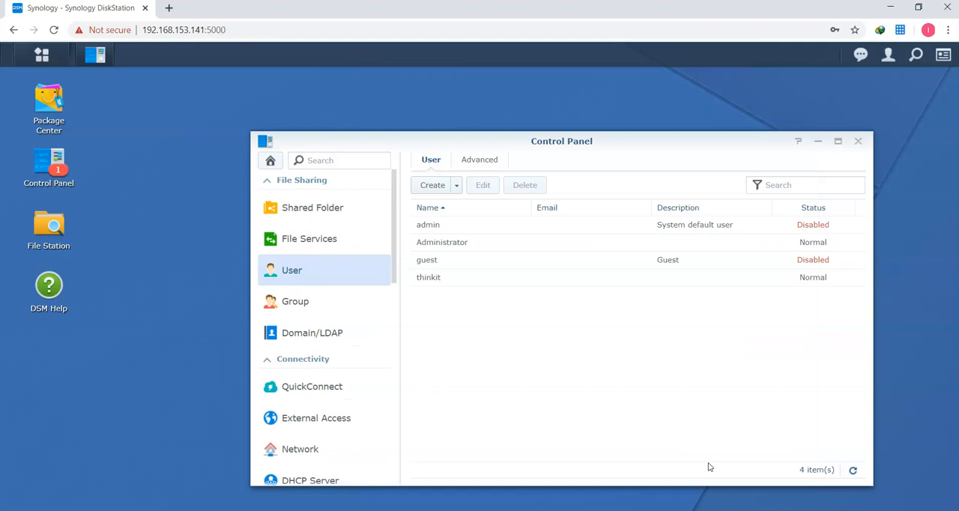
Step: Close Control Panel and search Package Center for "synology cloud station"
left_click(858, 141)
left_click(65, 93)
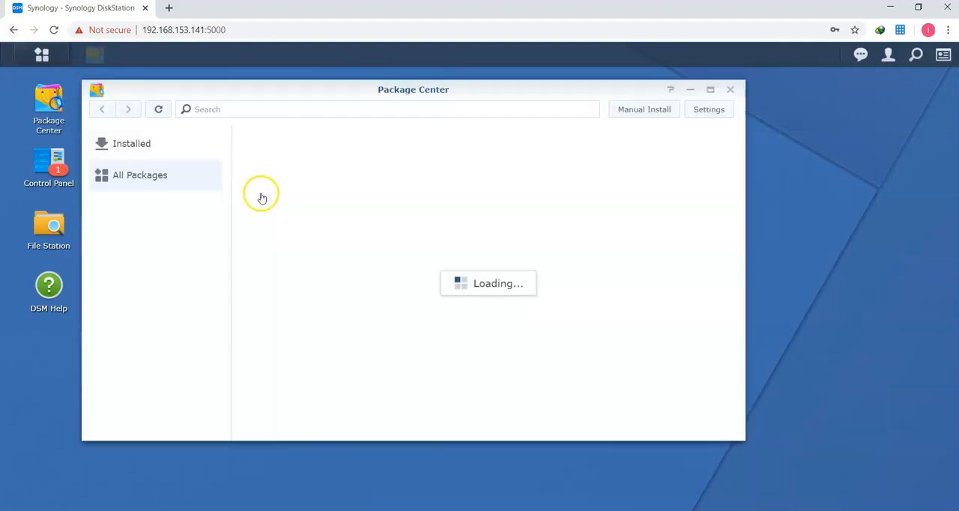
left_click(364, 110)
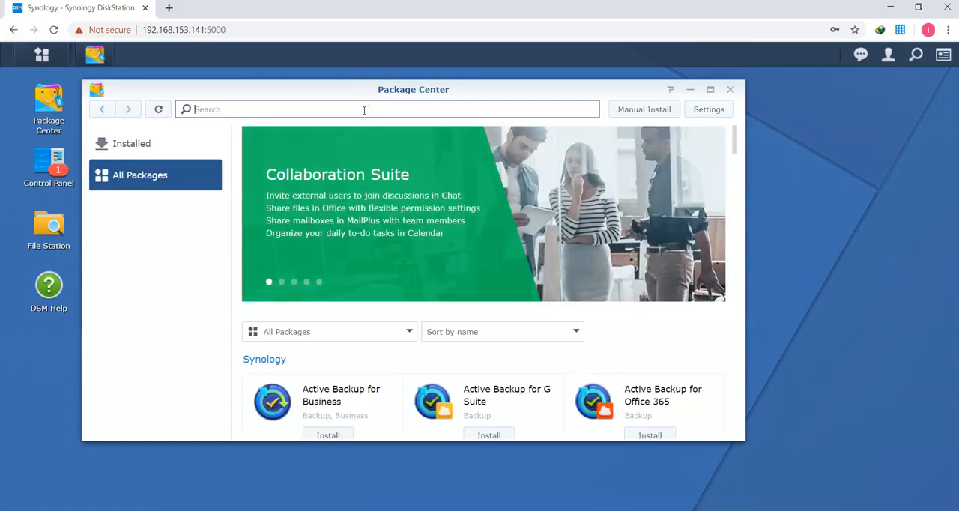
type("synology cloud station")
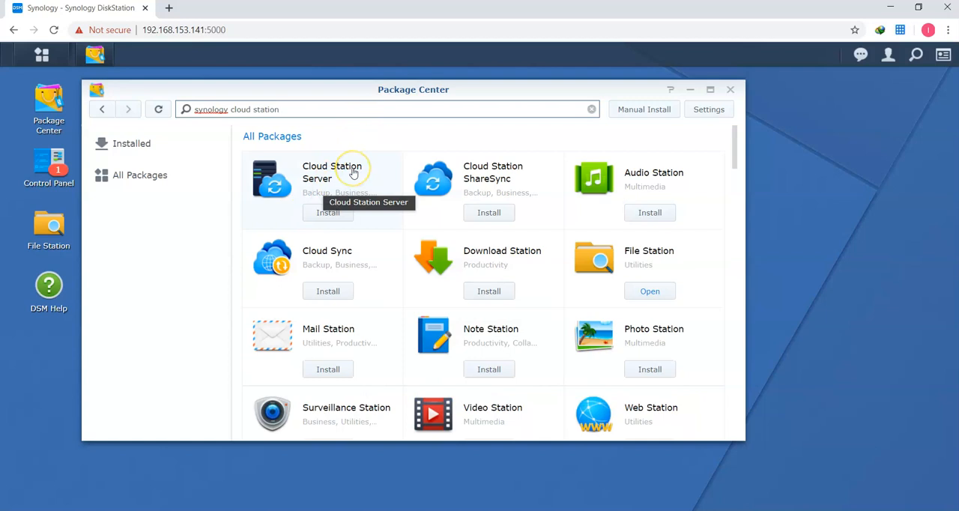
Step: Install Cloud Station Server, check it among the installed packages, and close Package Center
left_click(327, 212)
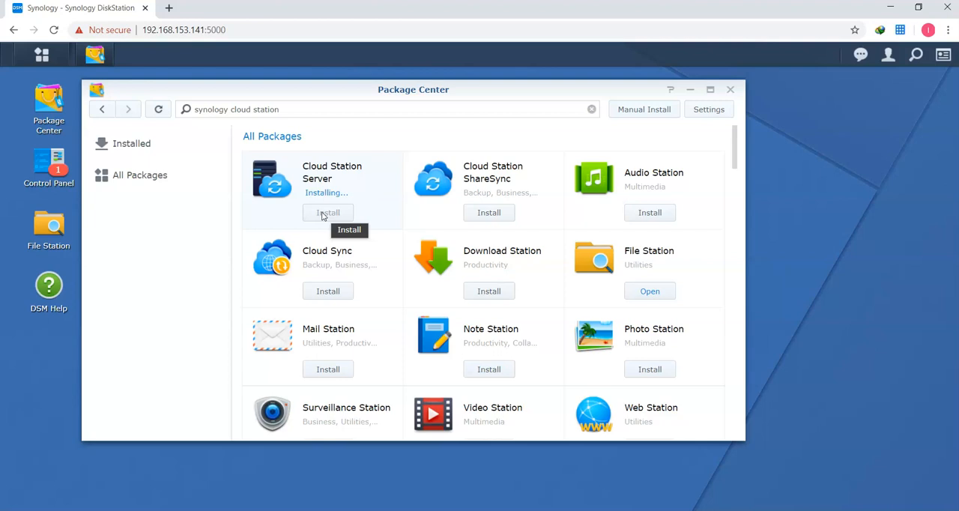
left_click(147, 151)
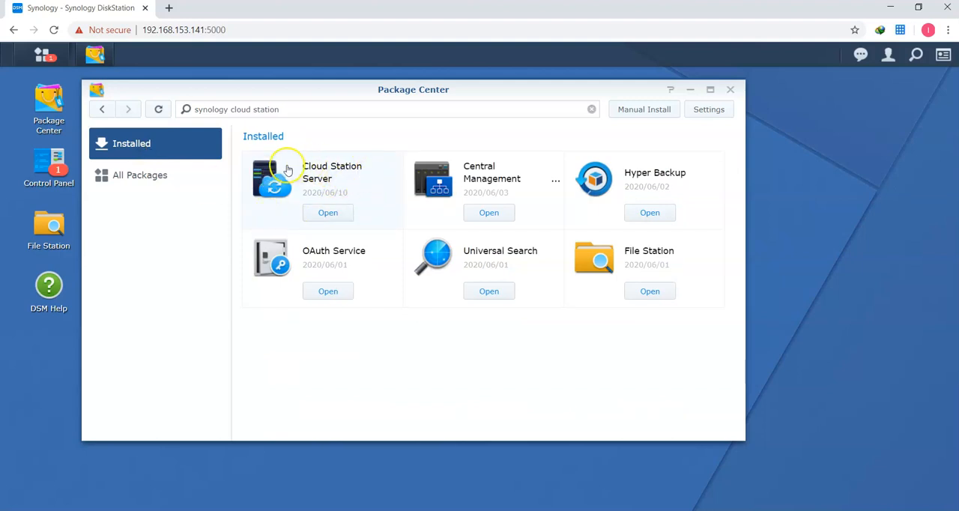
left_click(730, 89)
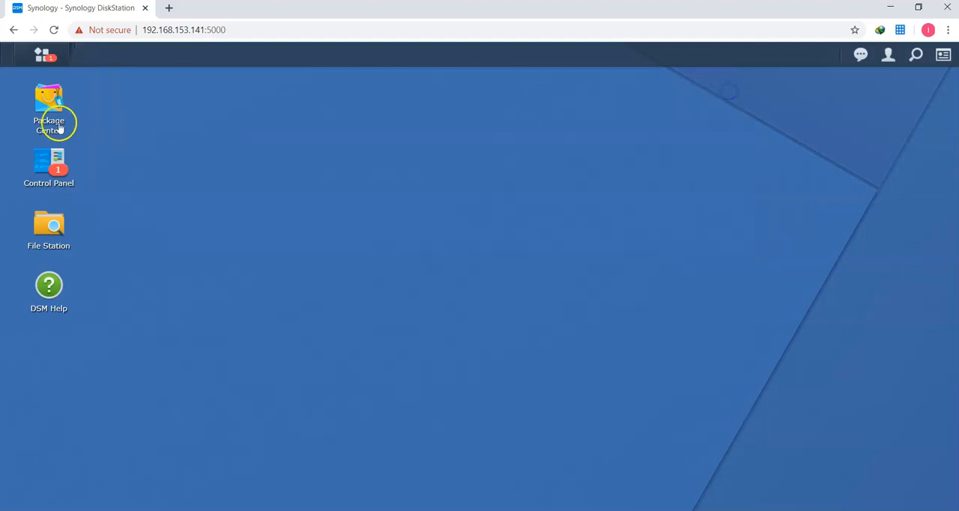
Step: Launch Cloud Station Server and agree to refresh the webpage for the newly installed package
left_click(47, 56)
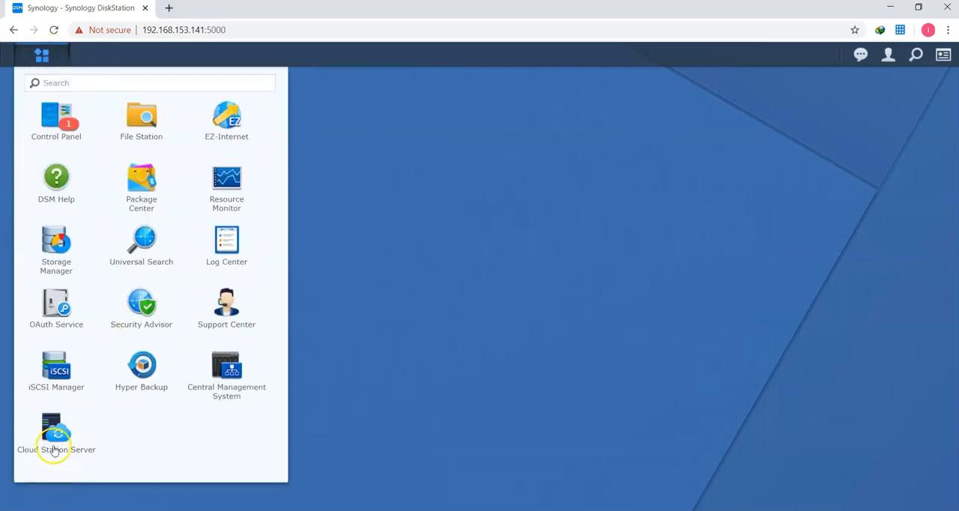
left_click(54, 450)
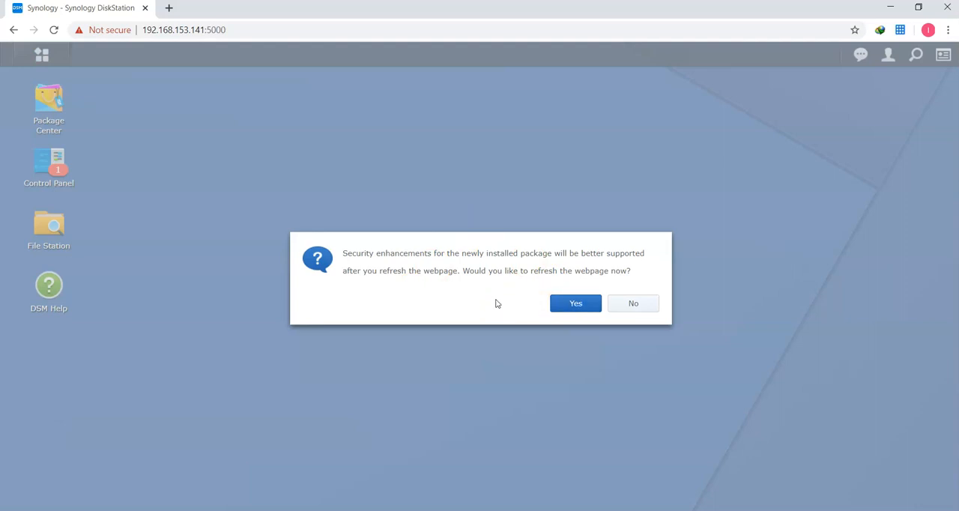
left_click(571, 306)
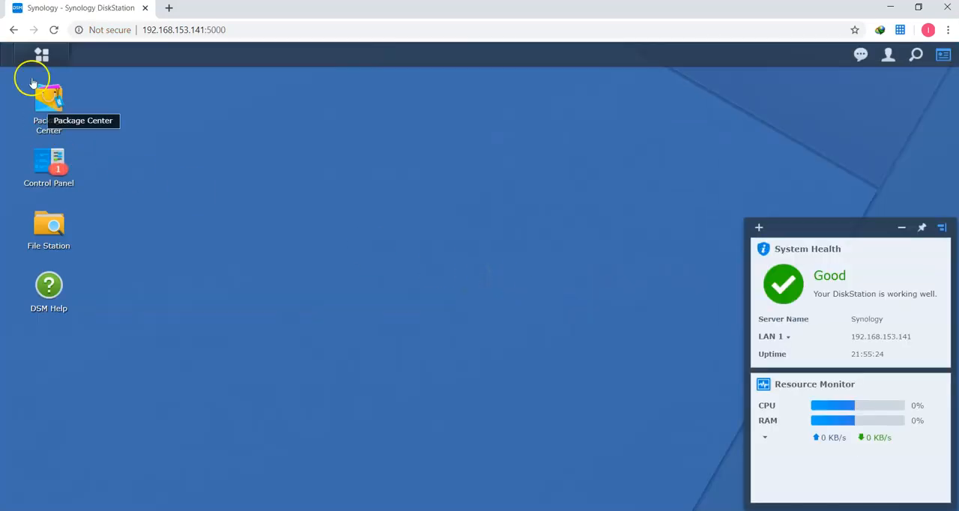
Step: Hide the system health widgets, open Cloud Station Server, and maximize its window
left_click(41, 54)
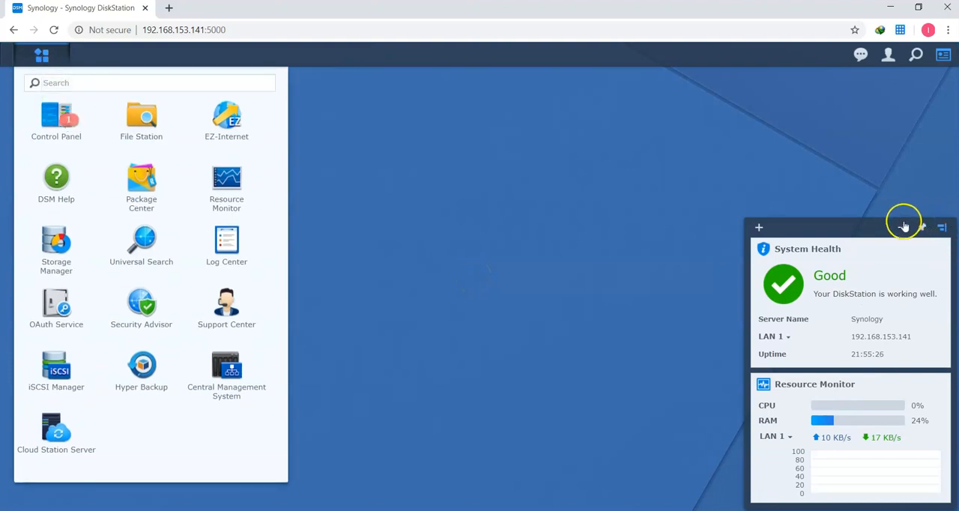
left_click(903, 225)
left_click(31, 59)
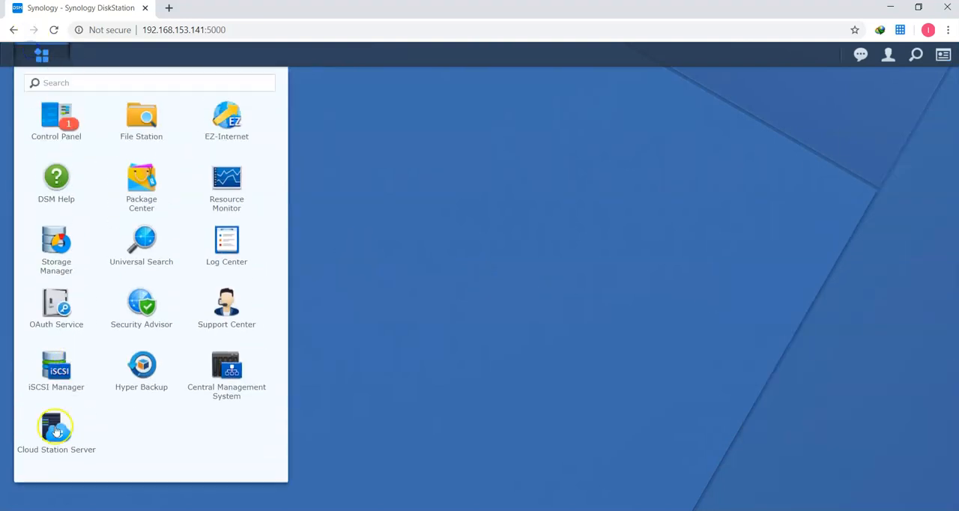
left_click(51, 430)
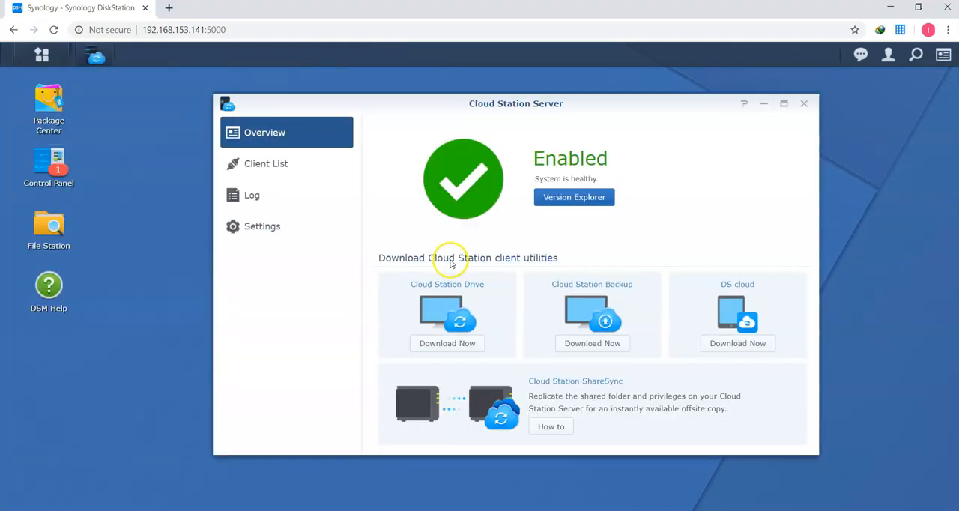
left_click(784, 104)
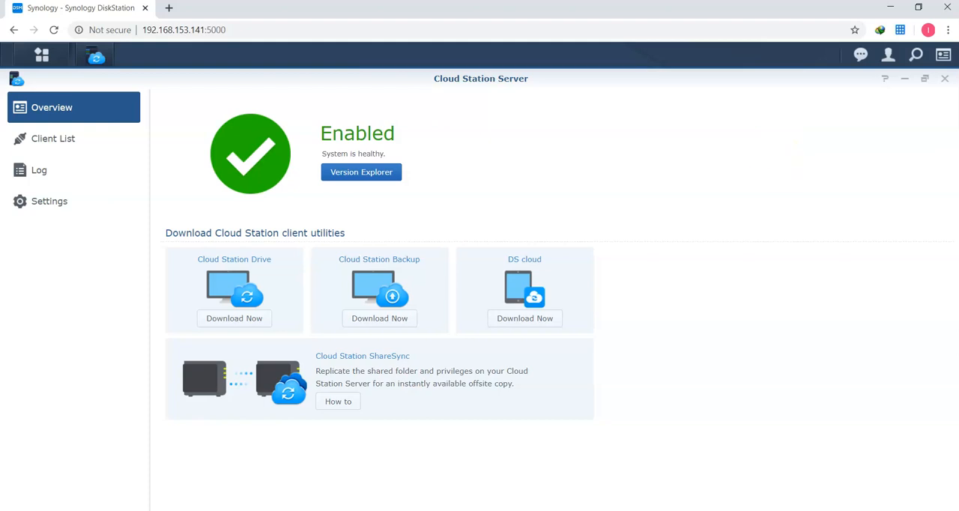
Step: Disable syncing for the Data shared folder in the Cloud Station Server settings and confirm deleting its sync database
left_click(51, 212)
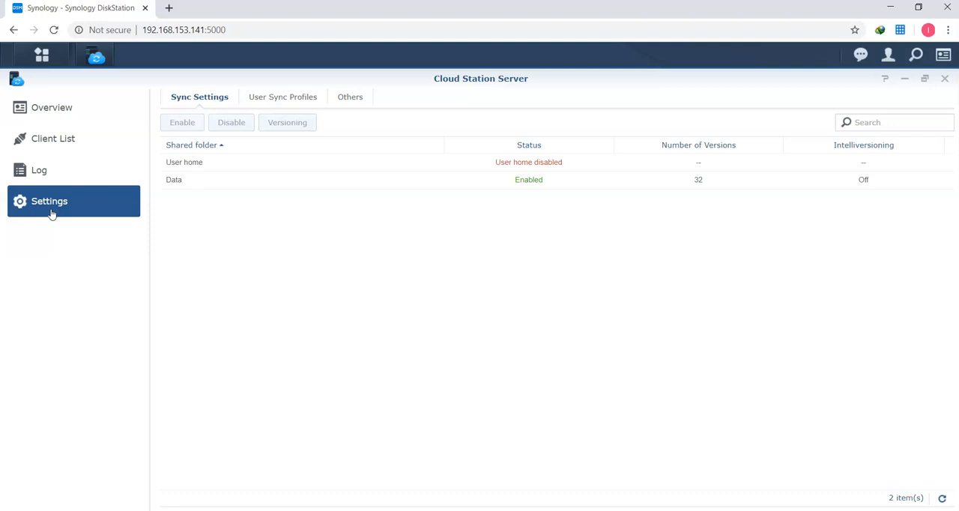
left_click(183, 184)
left_click(225, 123)
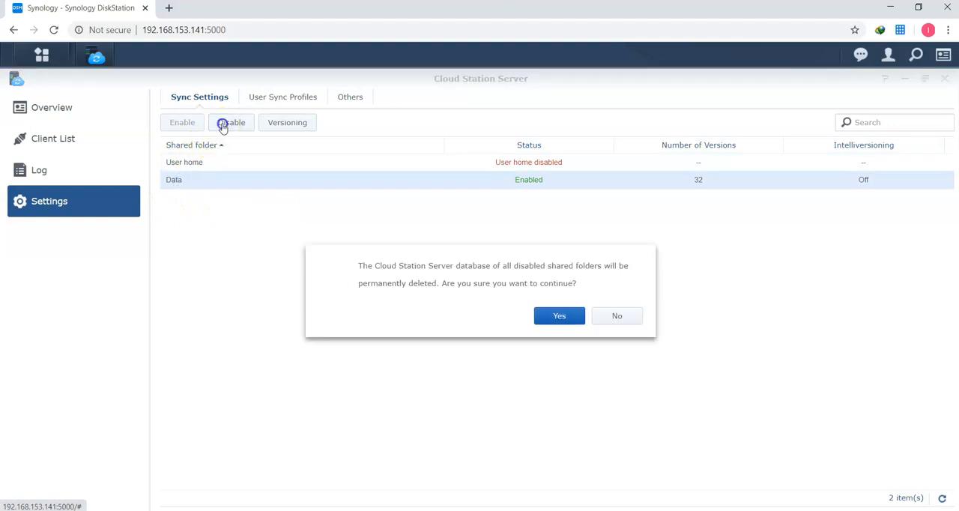
left_click(559, 315)
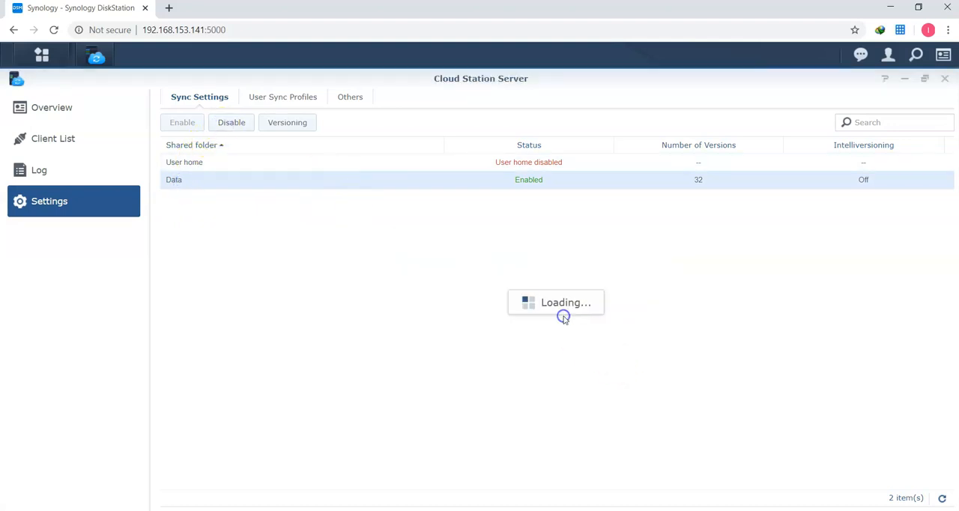
Step: Enable syncing for the Data shared folder with version control, 32 maximum versions and rotation from the earliest versions
left_click(186, 182)
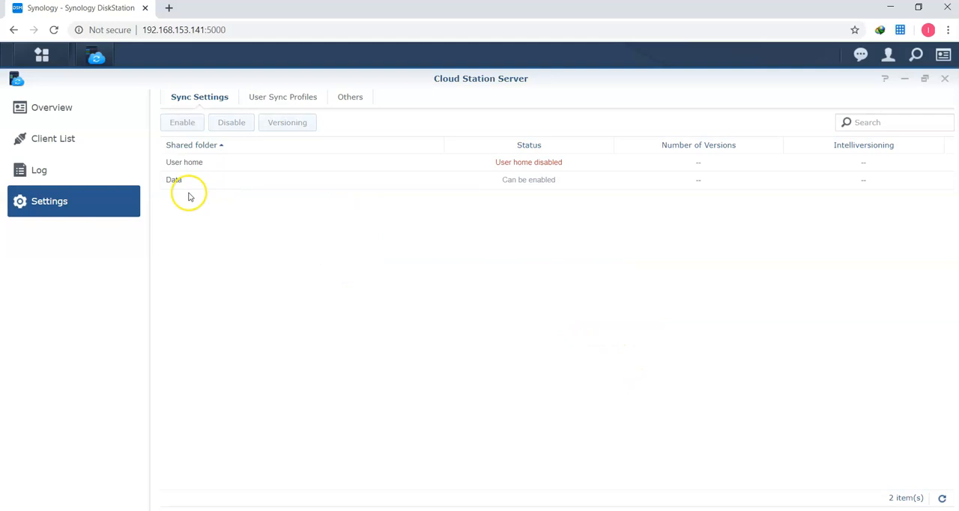
left_click(182, 123)
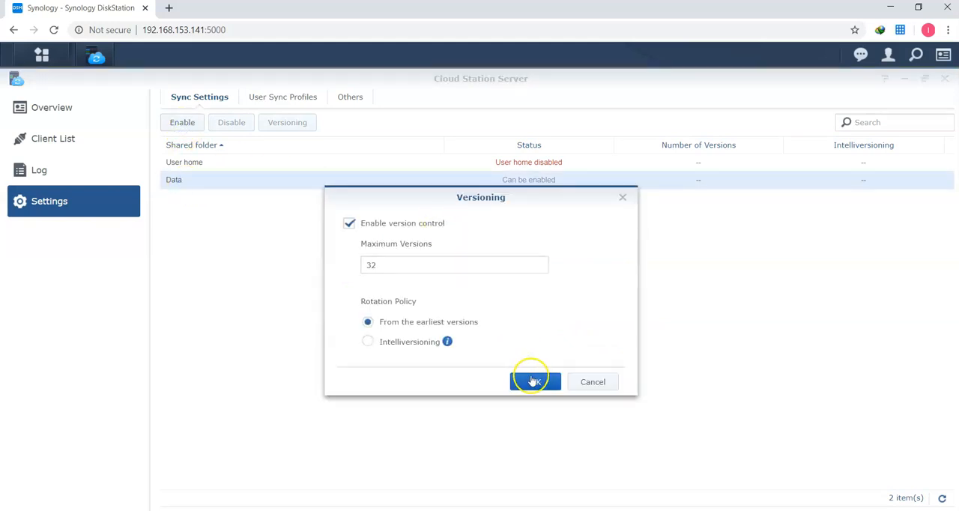
left_click(533, 380)
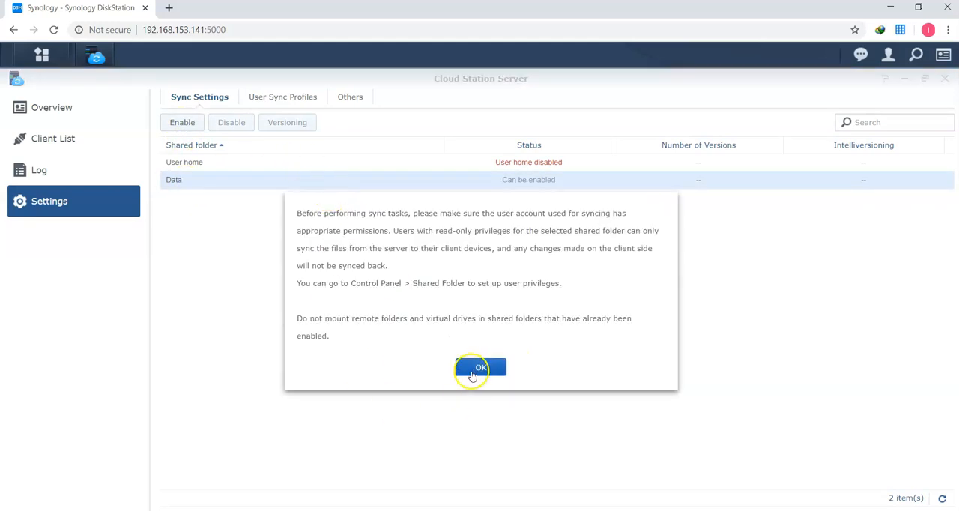
left_click(475, 368)
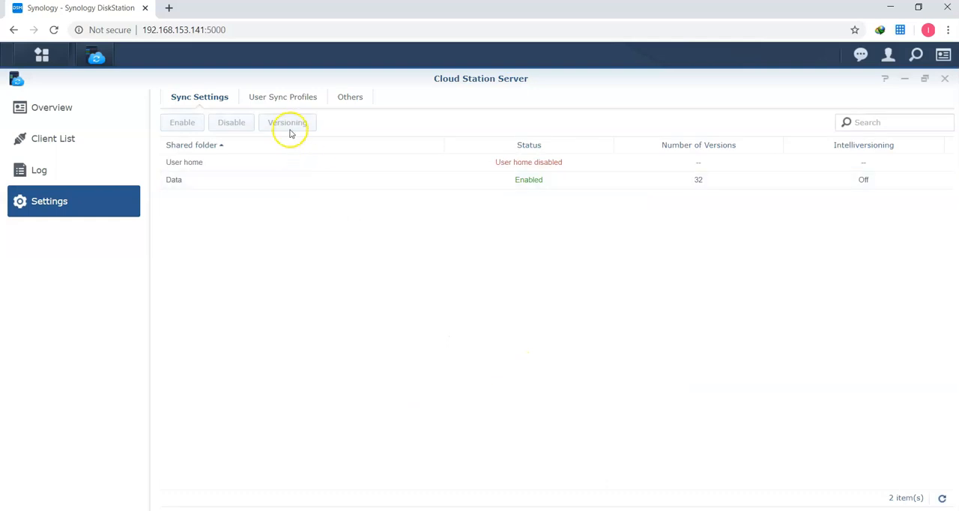
Step: Review the versioning options of the Data shared folder and close them without changes
left_click(235, 183)
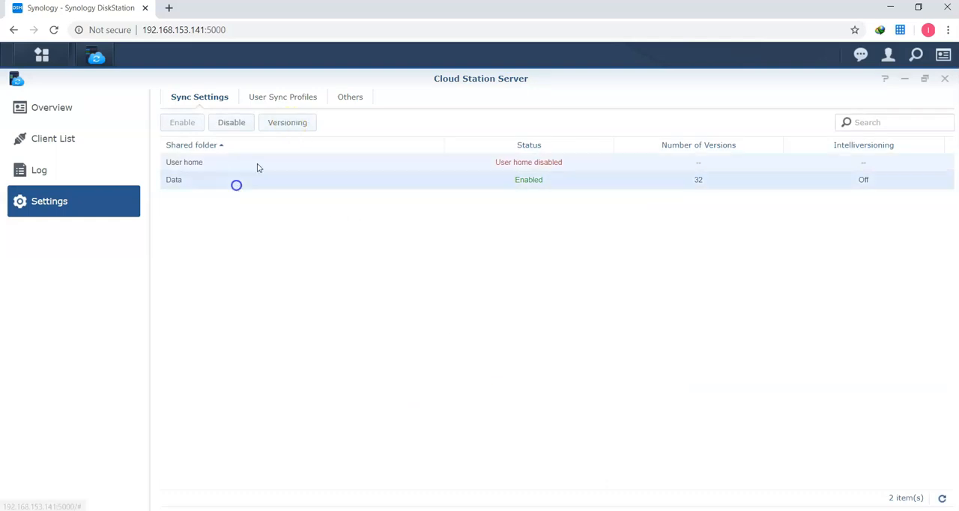
left_click(280, 125)
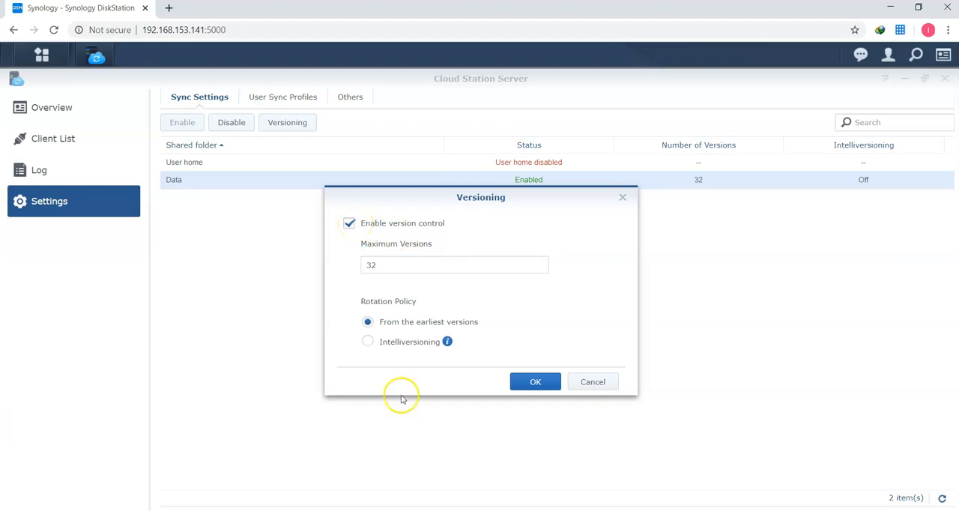
left_click(593, 383)
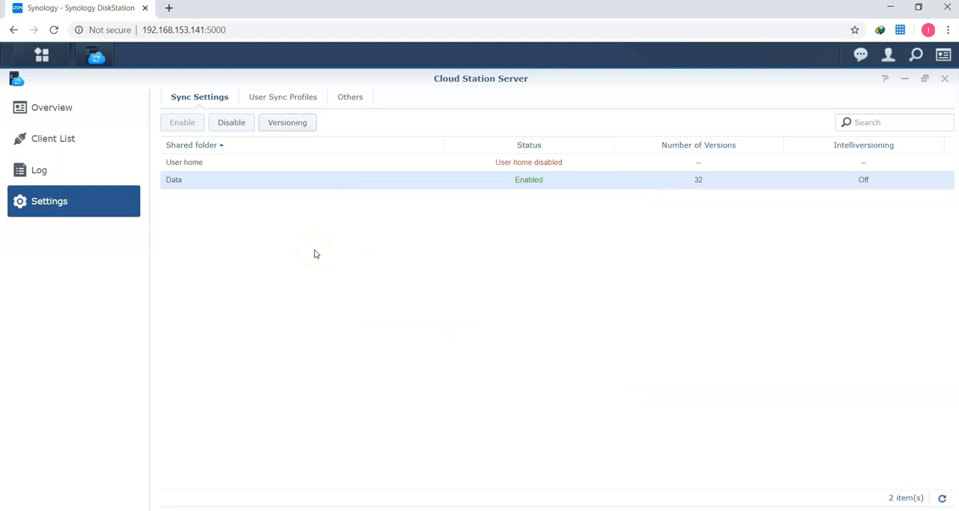
Step: Request the Cloud Station Drive download for Windows from the server overview and cancel the duplicate download
left_click(84, 114)
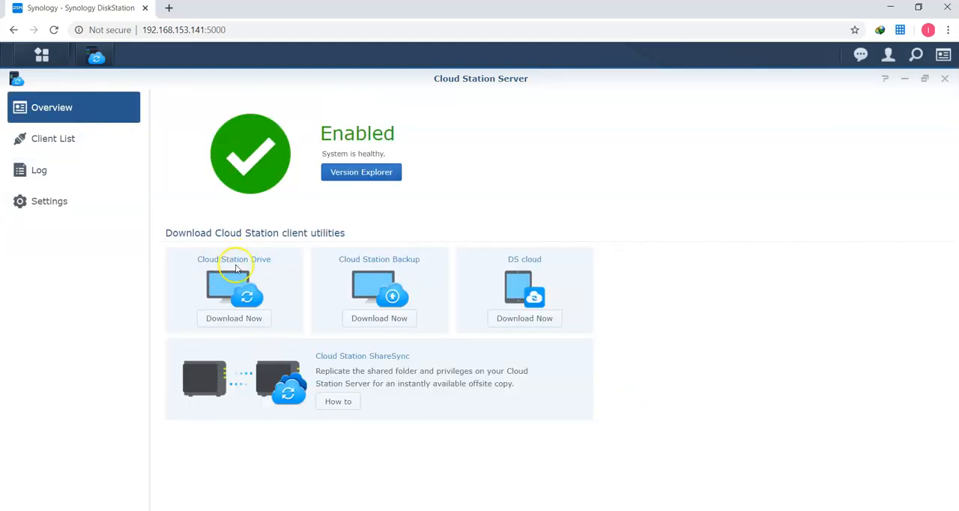
left_click(253, 318)
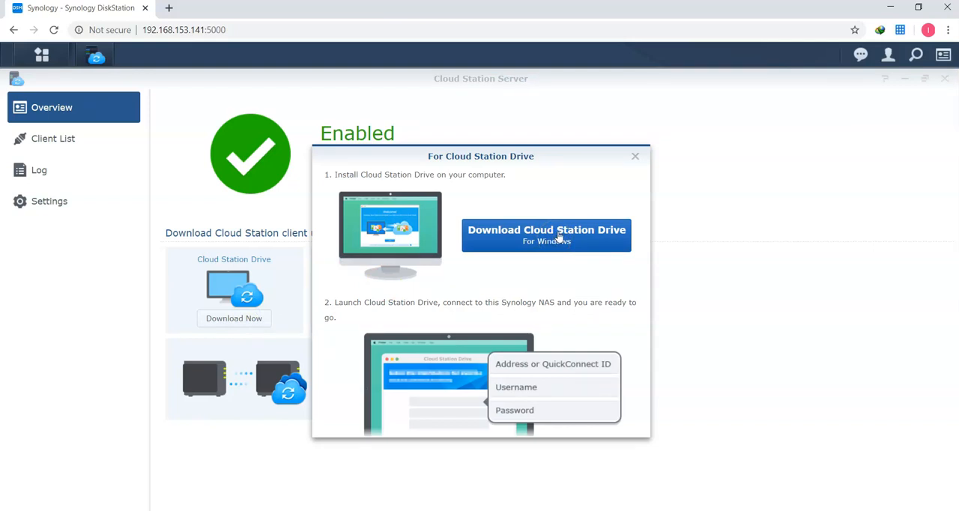
left_click(558, 237)
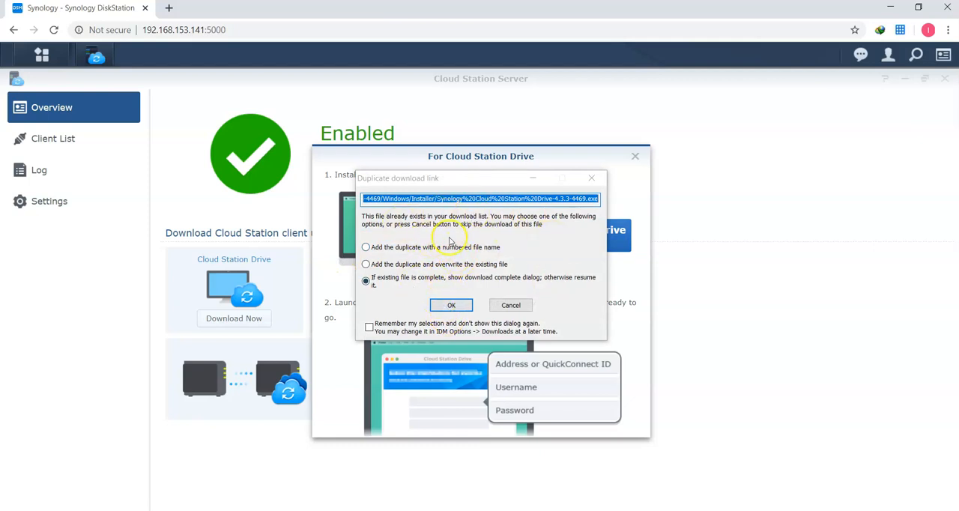
left_click(513, 306)
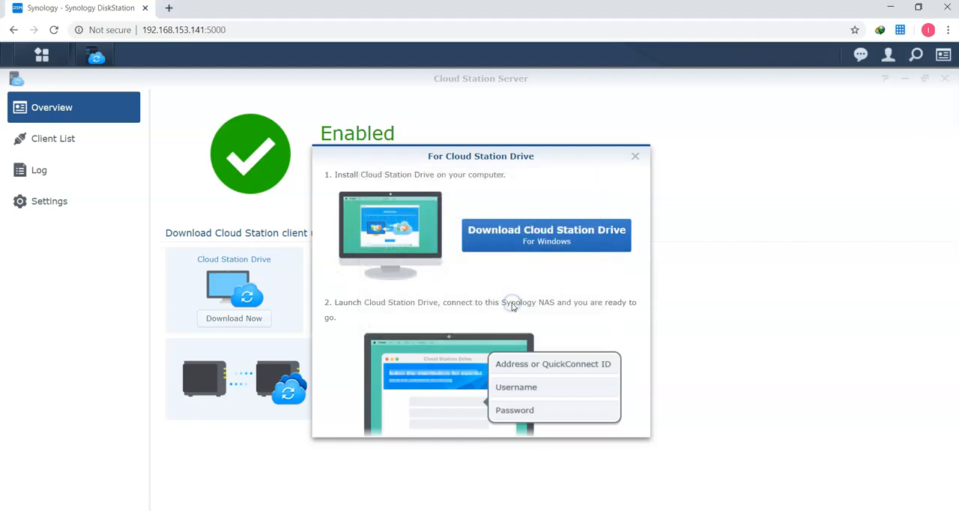
Step: Launch the Synology Cloud Station Drive-4.3.3-4469 installer from the Programs folder in Downloads and close File Explorer
key("super+e")
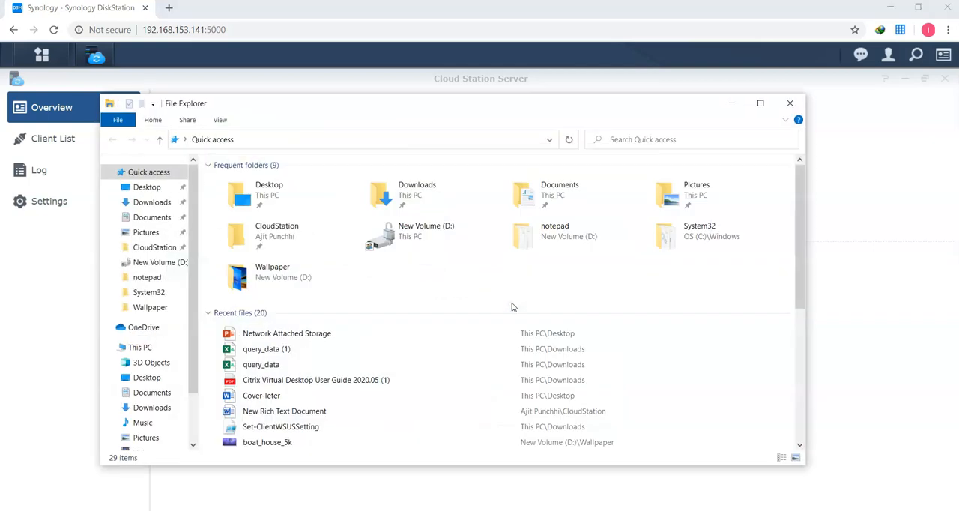
left_click(152, 203)
double_click(388, 205)
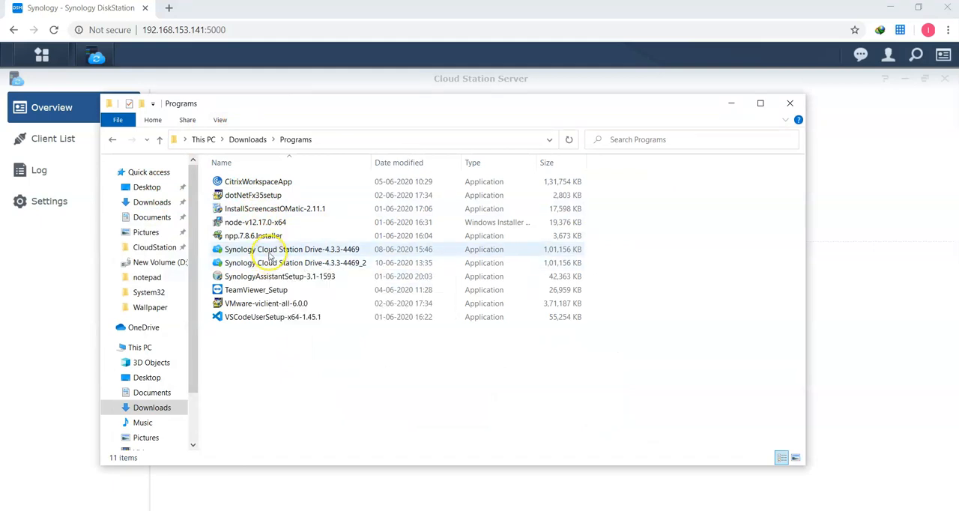
double_click(270, 254)
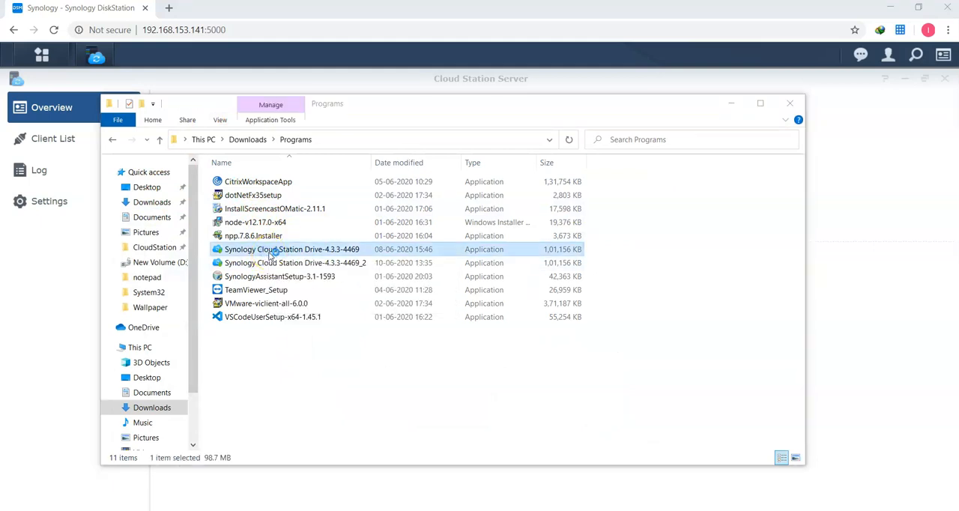
left_click(790, 103)
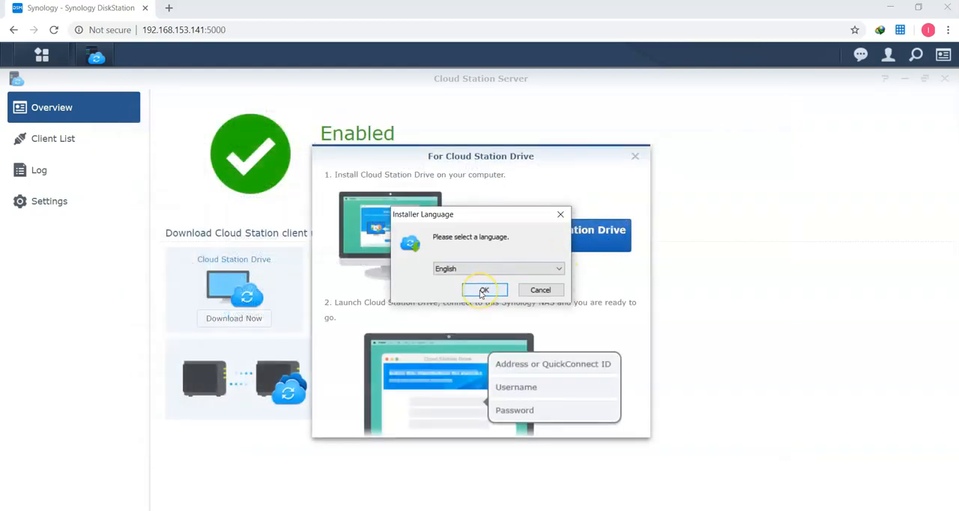
Step: Install Cloud Station Drive in English, accept the license agreement, and finish setup with the program set to run
left_click(483, 292)
left_click(550, 363)
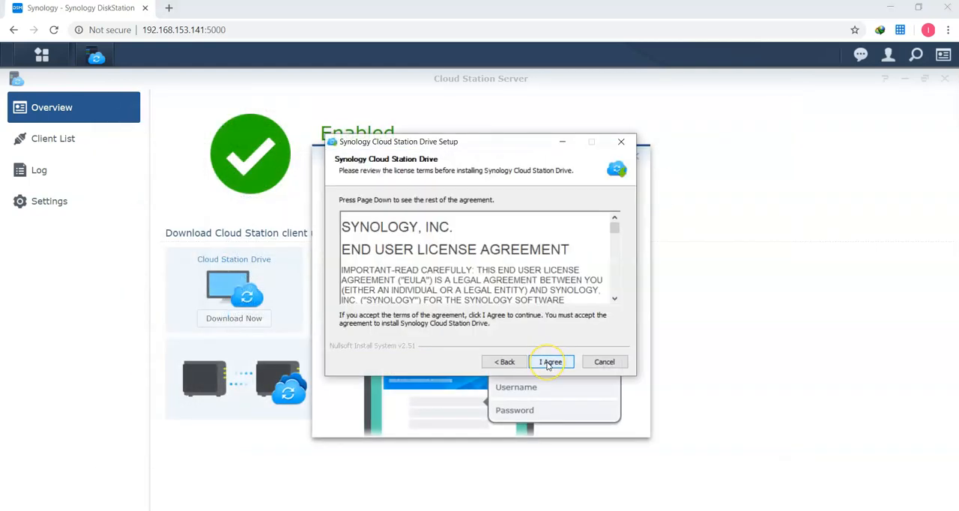
left_click(550, 362)
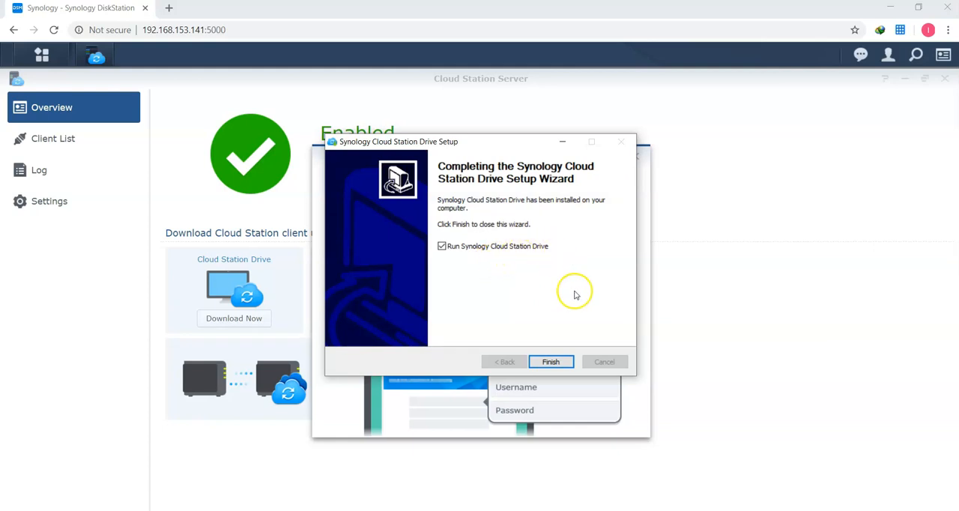
left_click(551, 361)
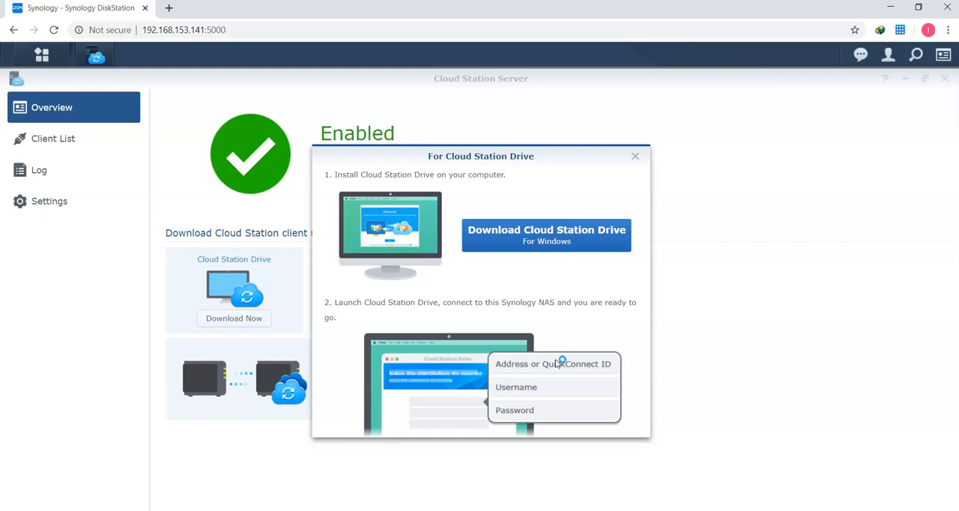
left_click(601, 189)
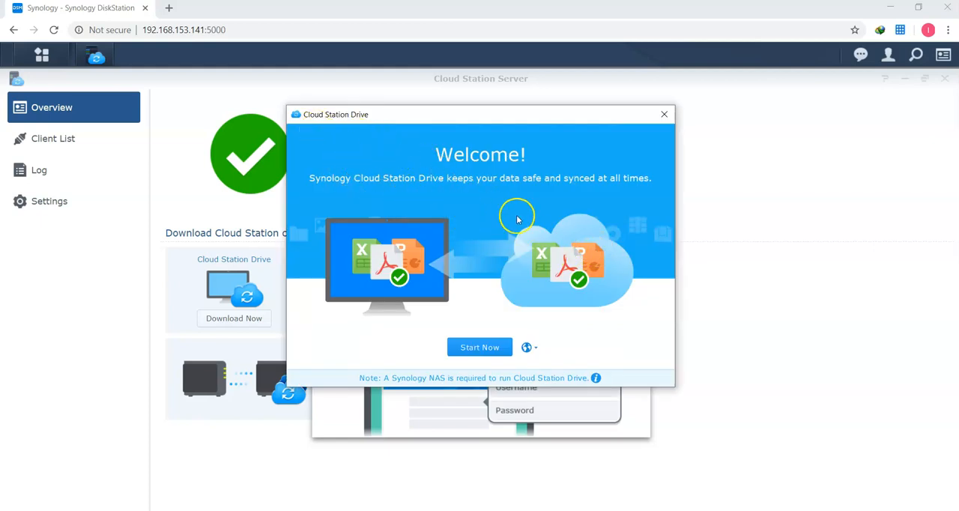
Step: Start the Cloud Station Drive setup and select the discovered NAS at 192.168.153.141 as the server
left_click(481, 347)
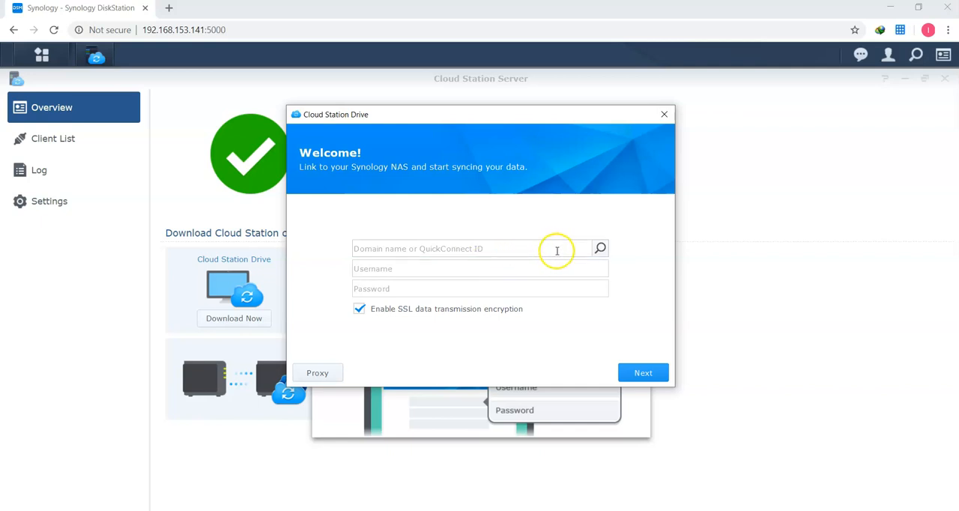
left_click(601, 248)
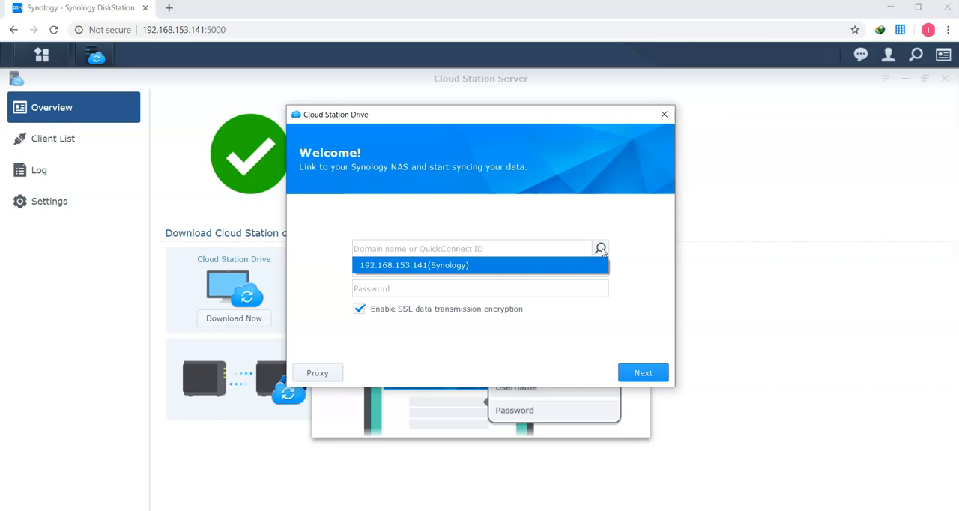
left_click(510, 266)
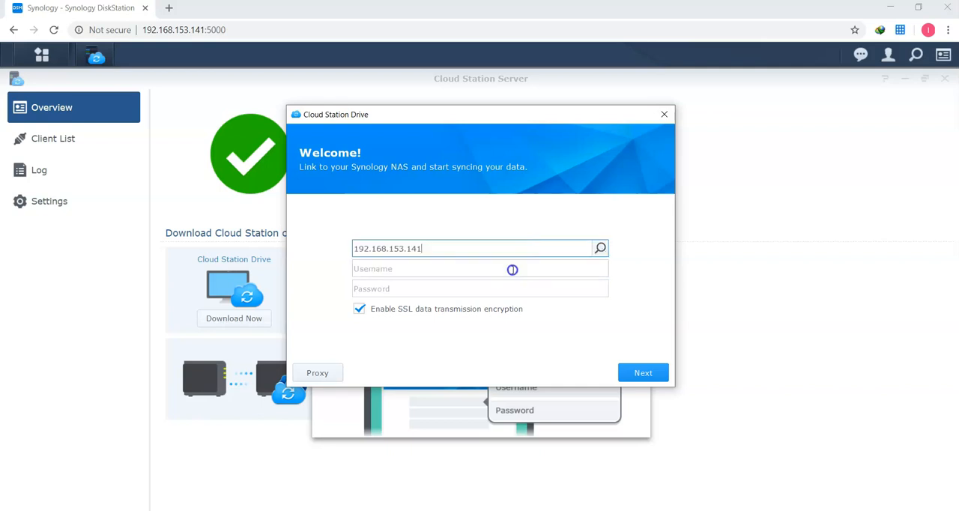
Step: Enter the username thinkit and the account password, disable SSL data transmission encryption, and connect to the NAS
type("thinkit")
key("Tab")
type("••••••••••••")
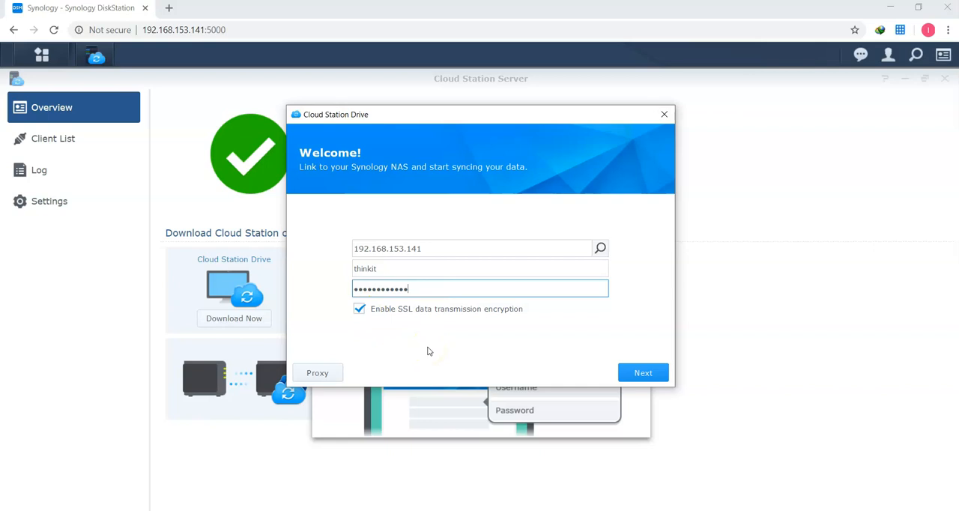
left_click(359, 310)
left_click(641, 373)
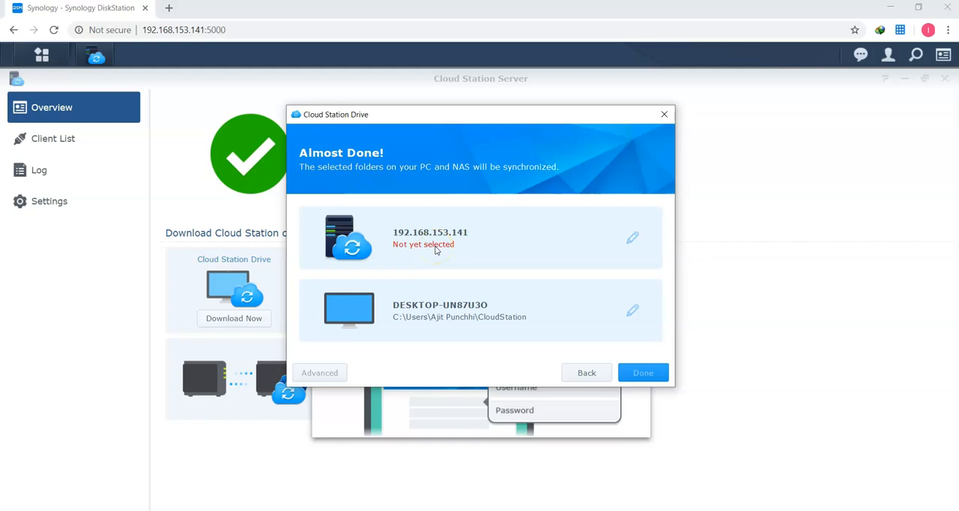
Step: Choose the Data folder on the NAS for syncing with the default local CloudStation folder and complete the setup
left_click(634, 238)
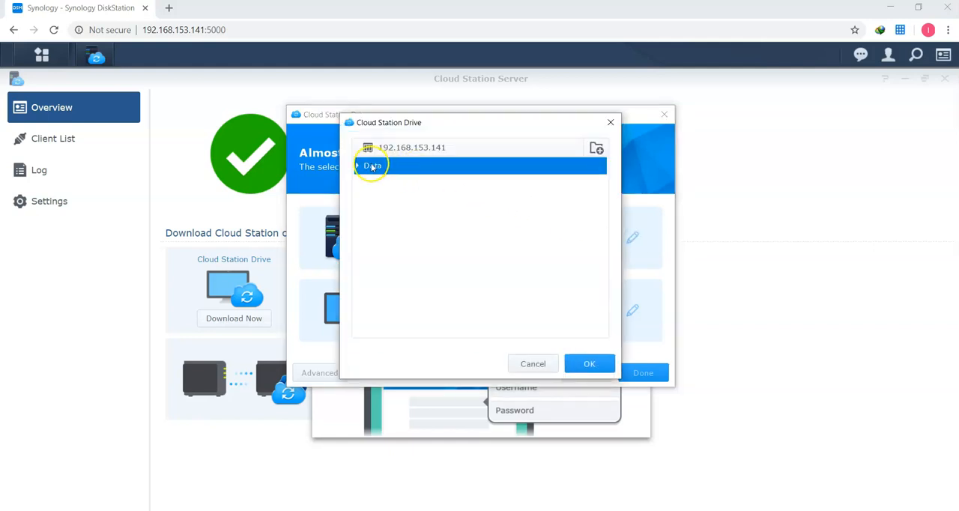
left_click(603, 362)
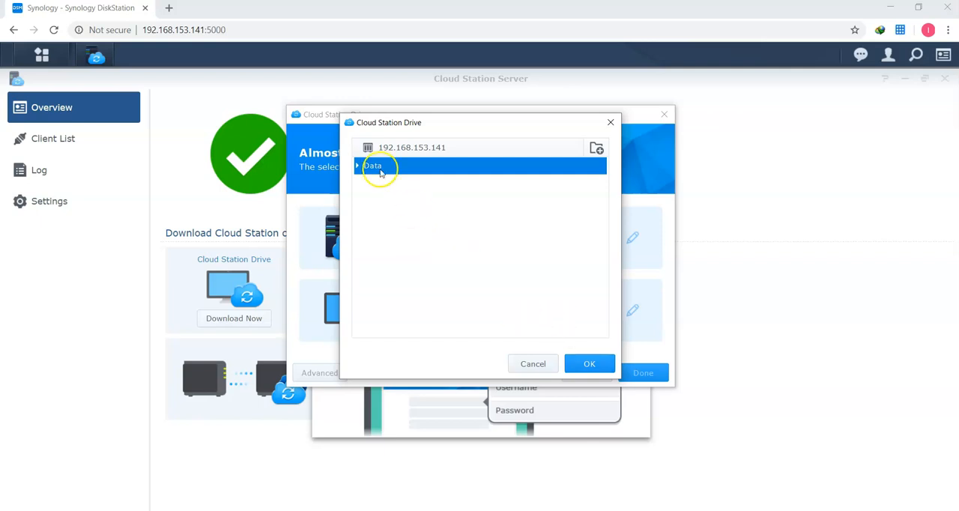
left_click(589, 364)
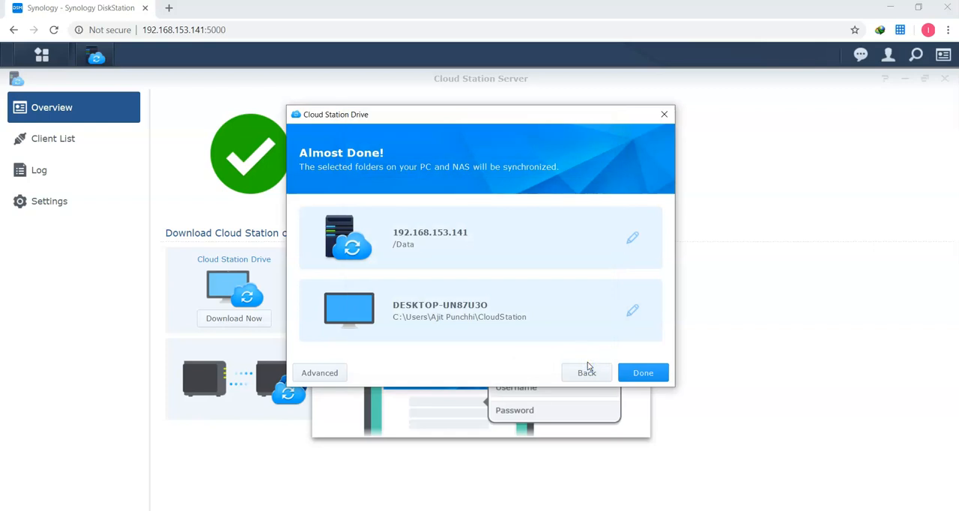
left_click(635, 373)
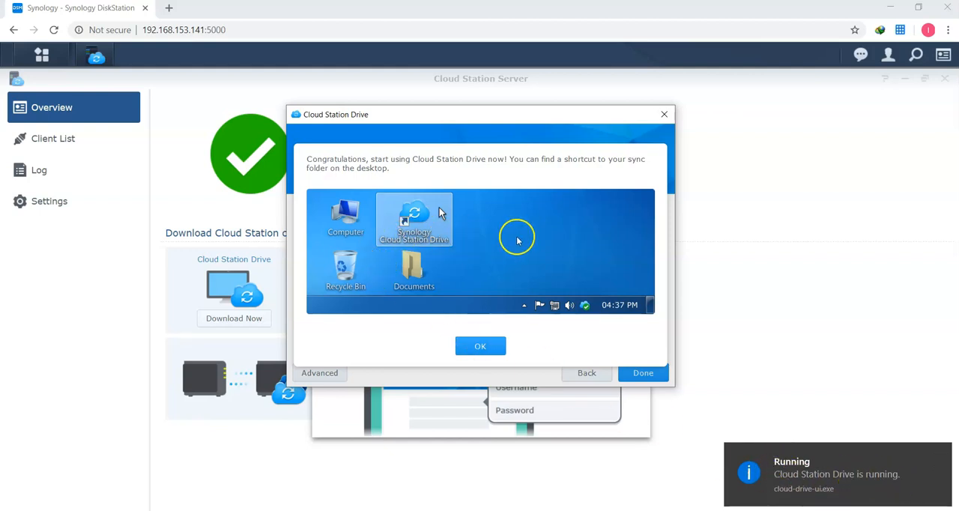
left_click(483, 345)
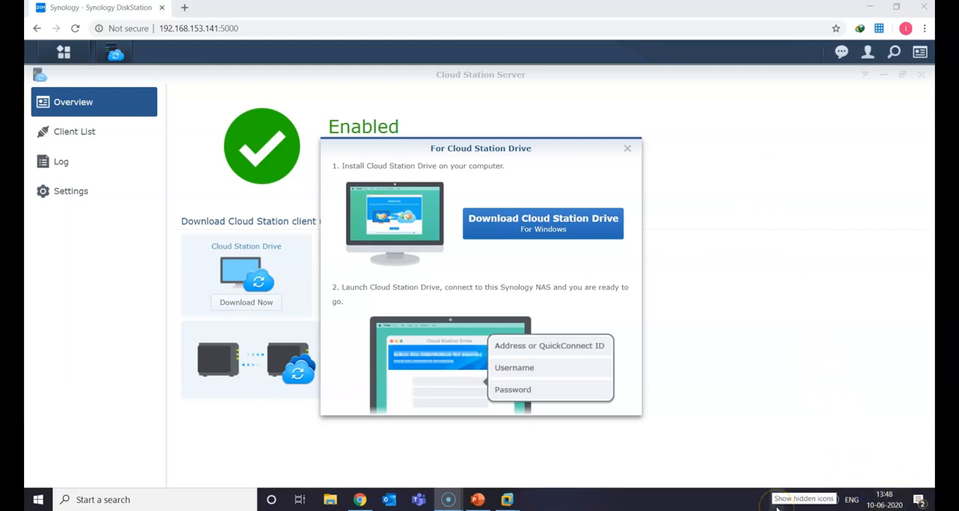
Step: Open the running Cloud Station Drive client from the hidden system icons and dismiss its tips
left_click(778, 500)
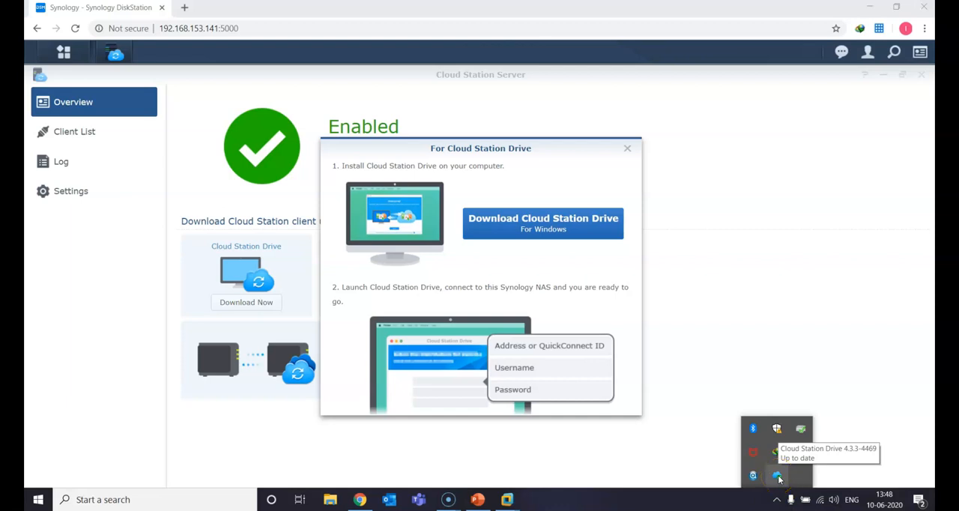
left_click(778, 477)
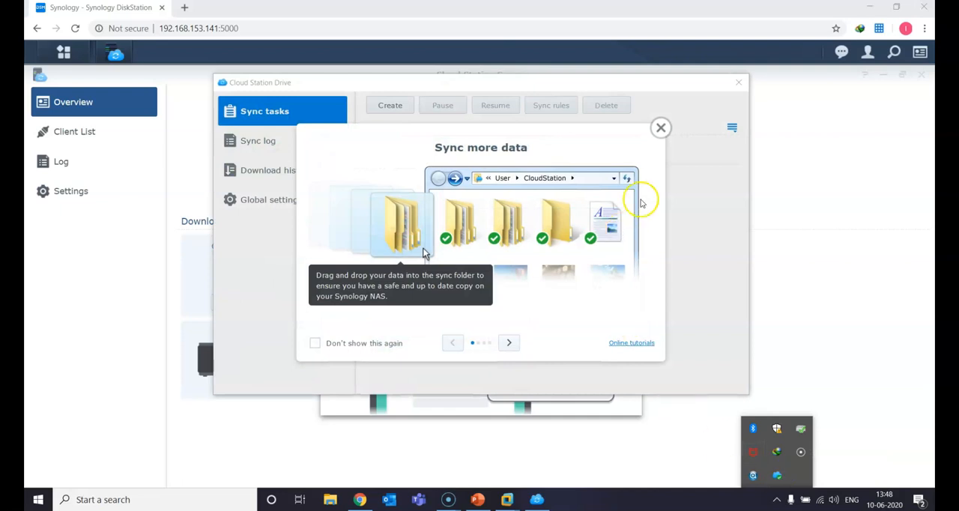
left_click(661, 129)
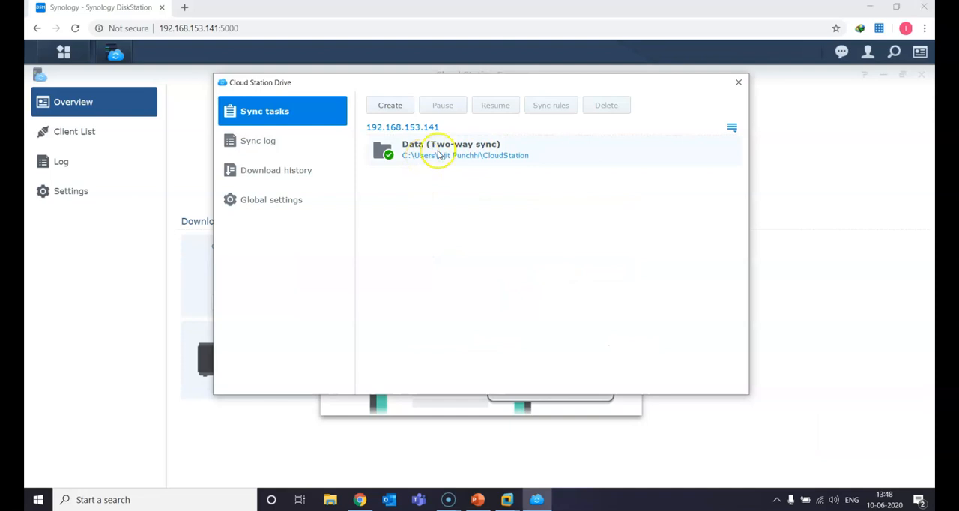
Step: Add *.exe to the file filter in the Data task's sync rules and apply the change
left_click(605, 157)
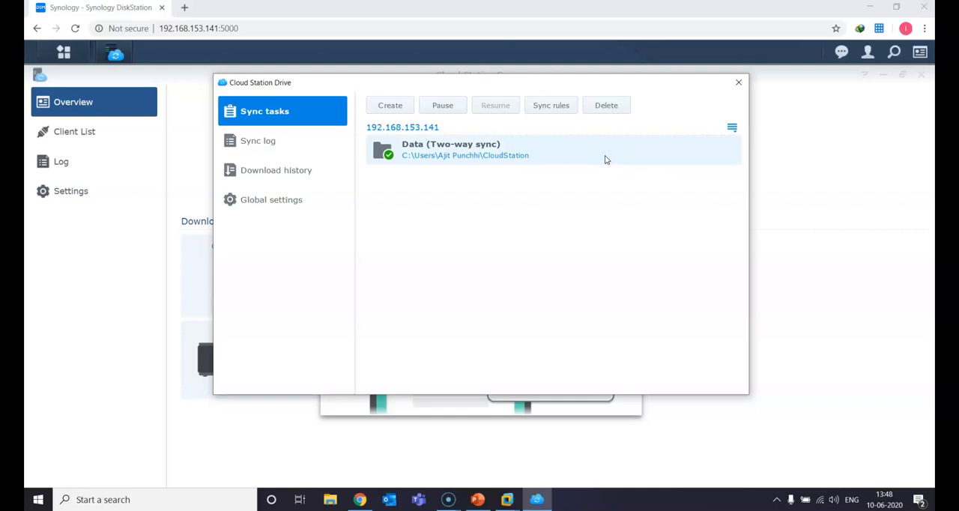
left_click(552, 106)
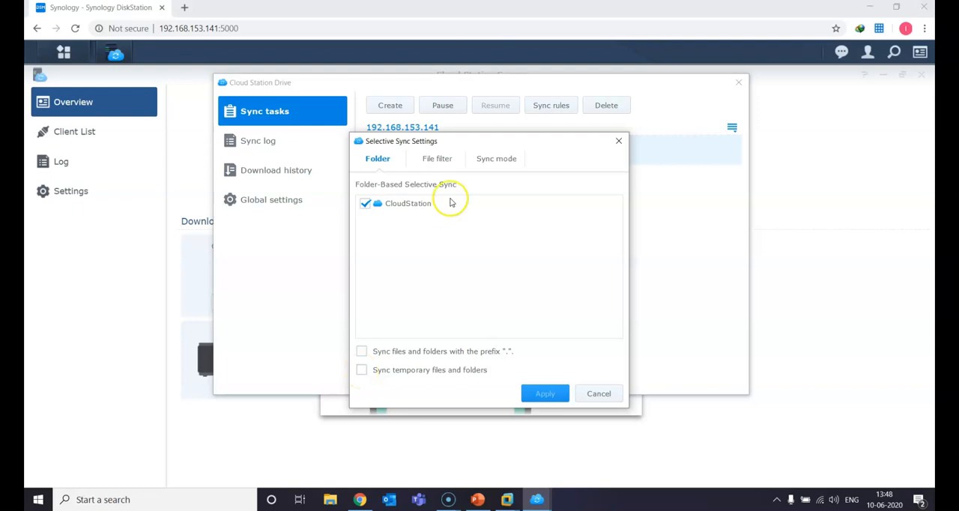
left_click(440, 159)
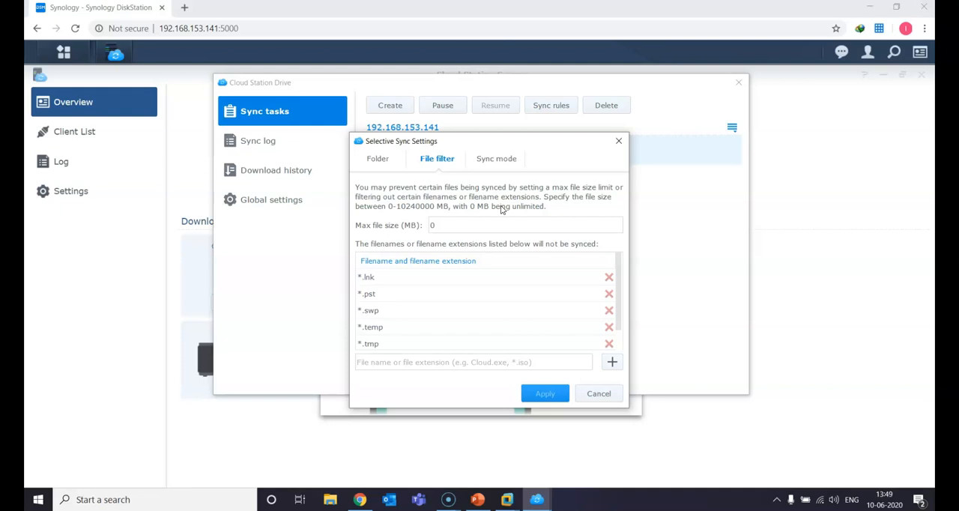
left_click(516, 360)
type("*.")
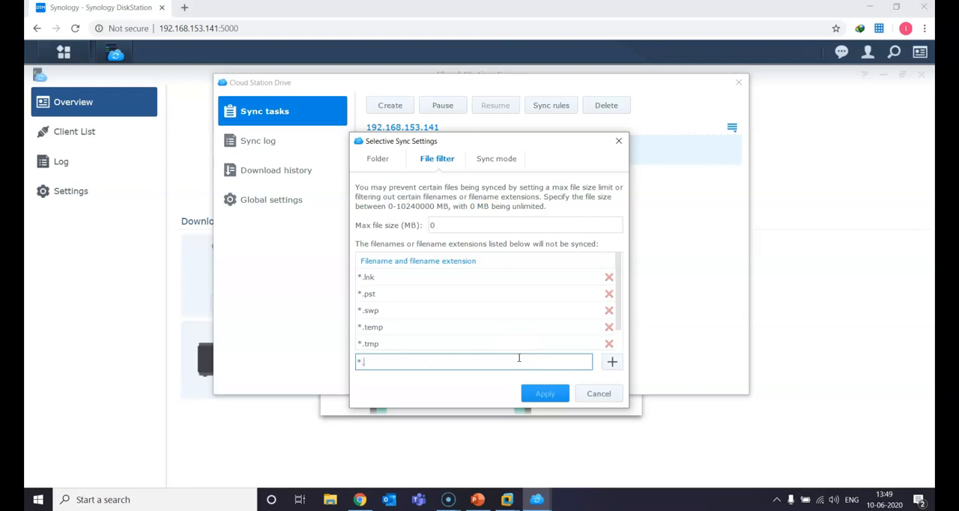
type("exe")
left_click(611, 362)
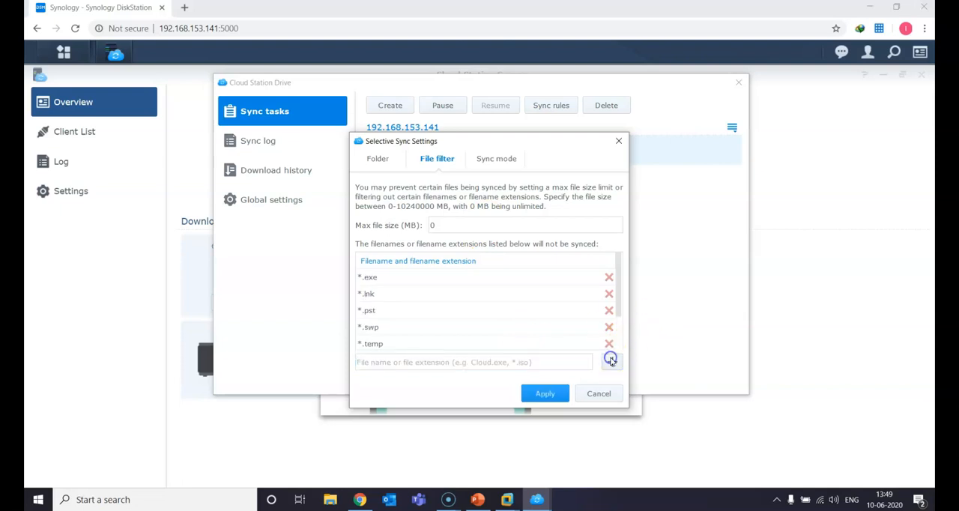
left_click(546, 393)
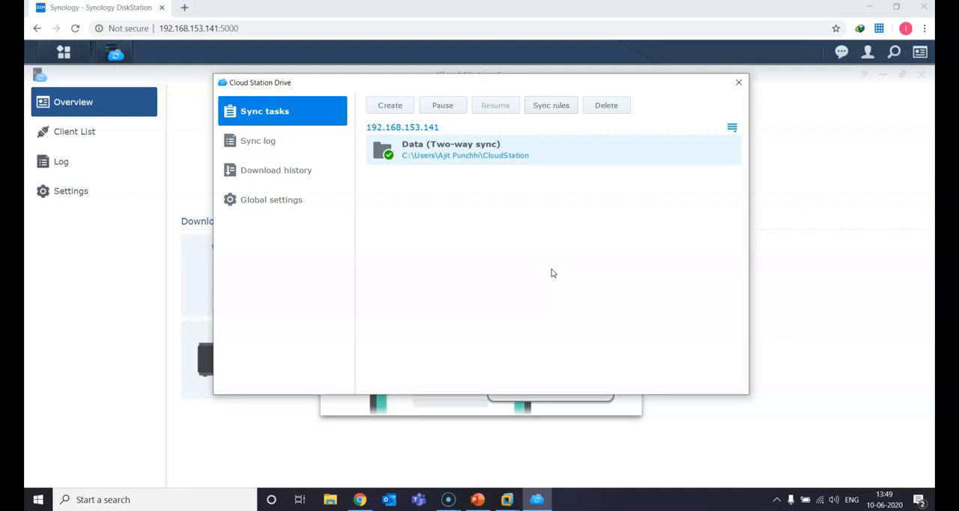
Step: Review the file filter and sync mode in the Data task's sync rules and close them without changes
left_click(555, 108)
left_click(445, 160)
left_click(491, 159)
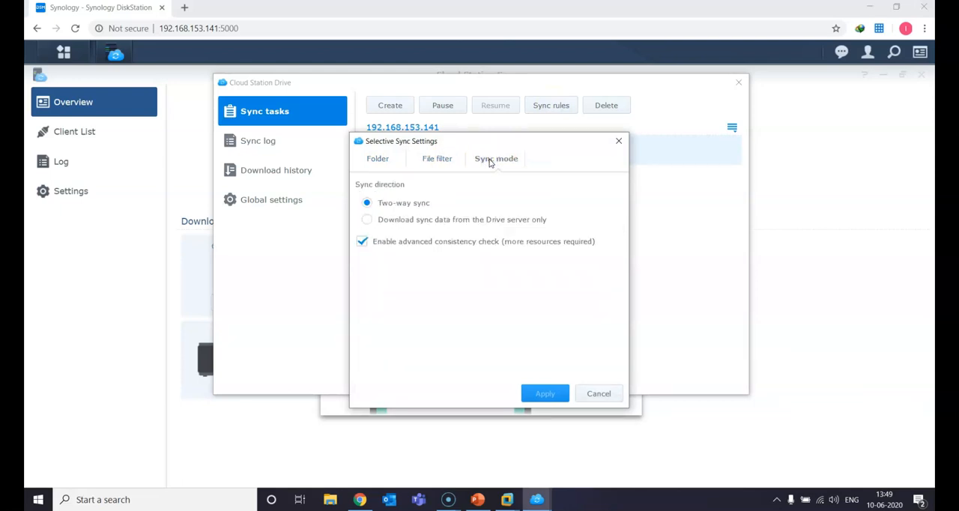
left_click(490, 162)
left_click(585, 392)
Step: Review the Cloud Station Drive sync log and download history, and view the general options in the global settings
left_click(293, 150)
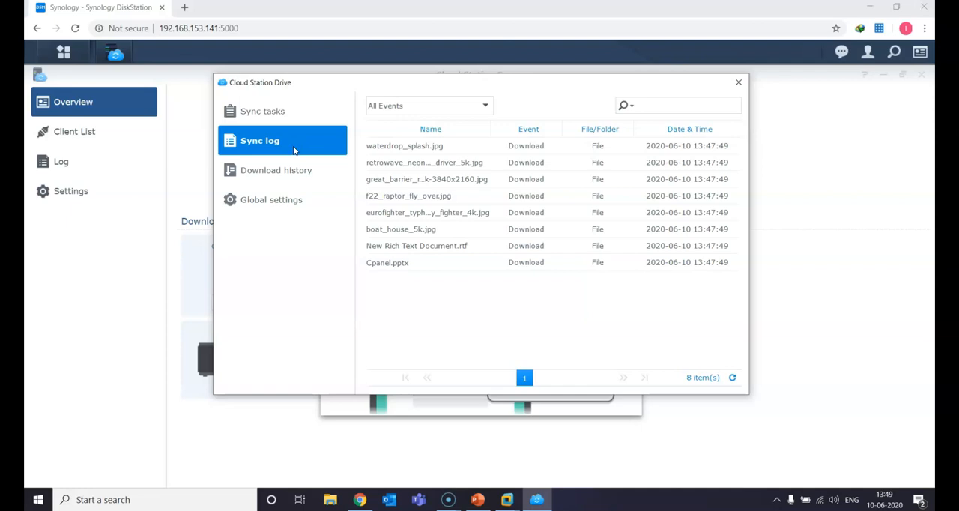
left_click(286, 179)
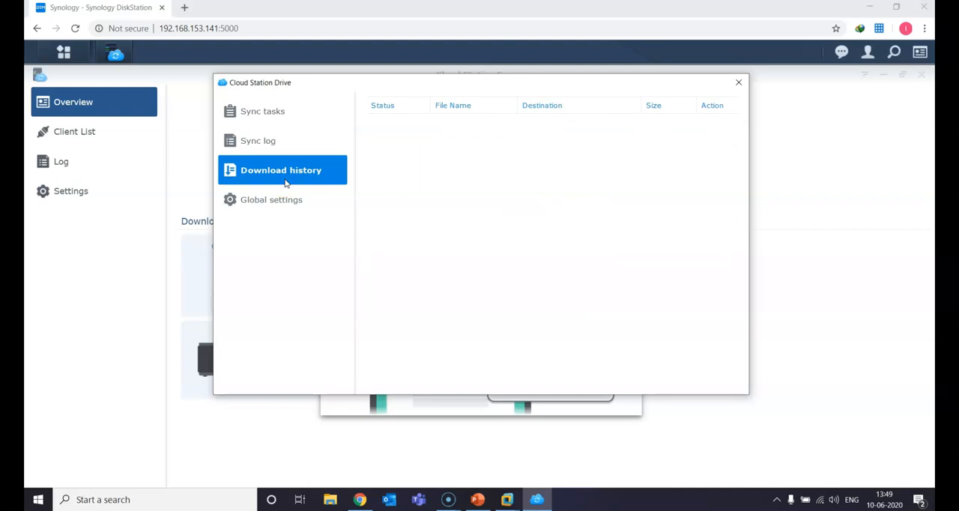
left_click(305, 201)
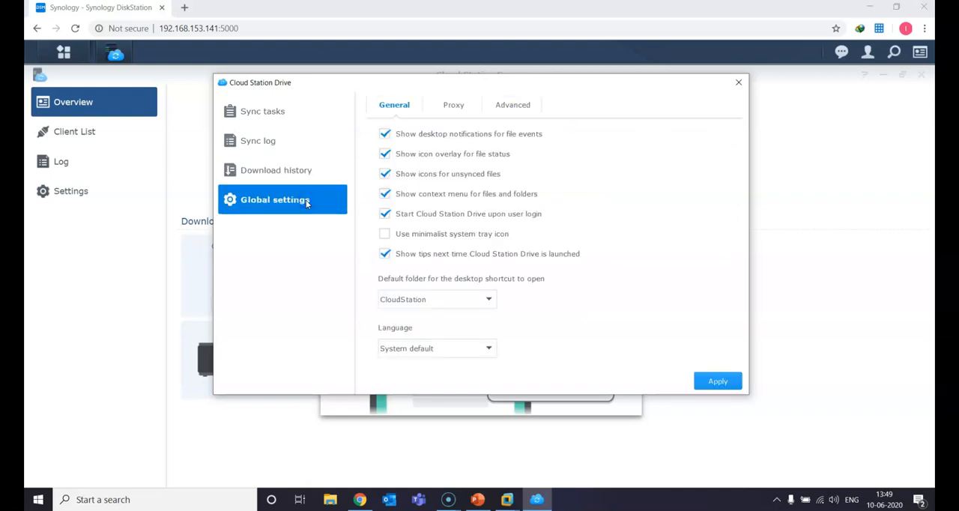
Step: Review the proxy and advanced options in the global settings, then return to the sync tasks and close the Cloud Station Drive window
left_click(447, 107)
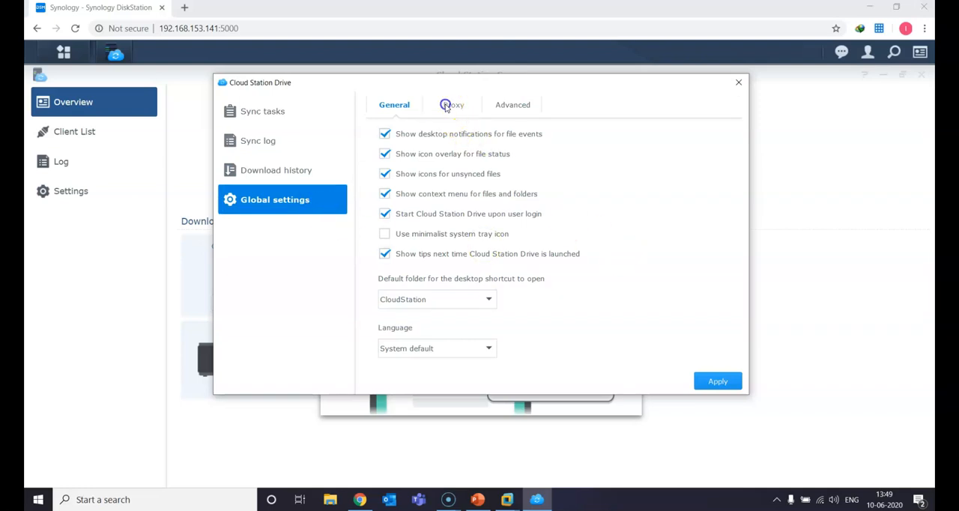
left_click(506, 111)
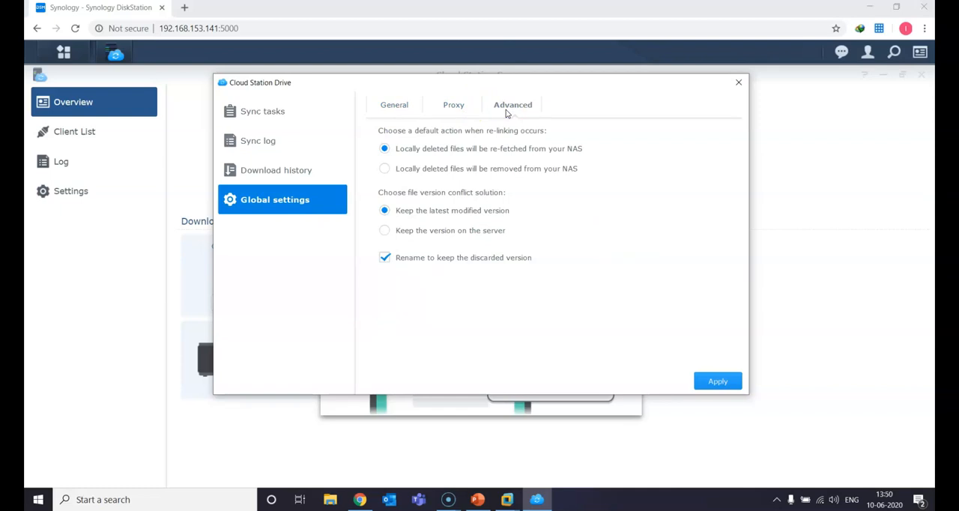
left_click(581, 147)
left_click(299, 114)
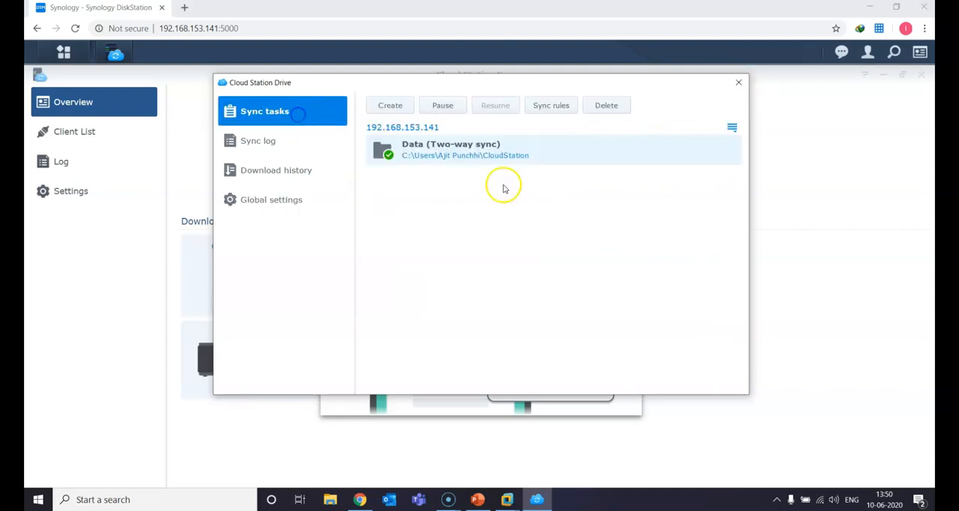
left_click(738, 83)
left_click(630, 148)
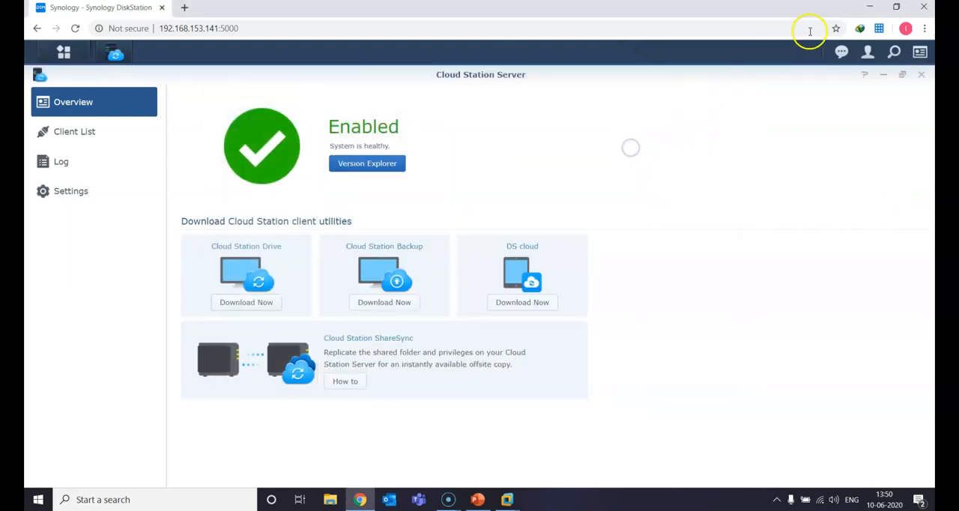
Step: Minimize the browser and open the user's profile folder under C:\Users in File Explorer
left_click(870, 7)
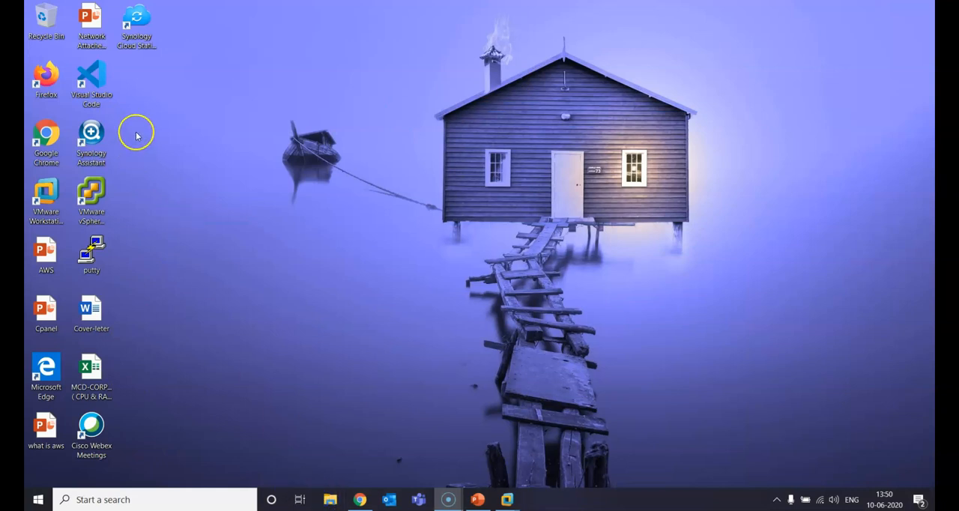
key("super+e")
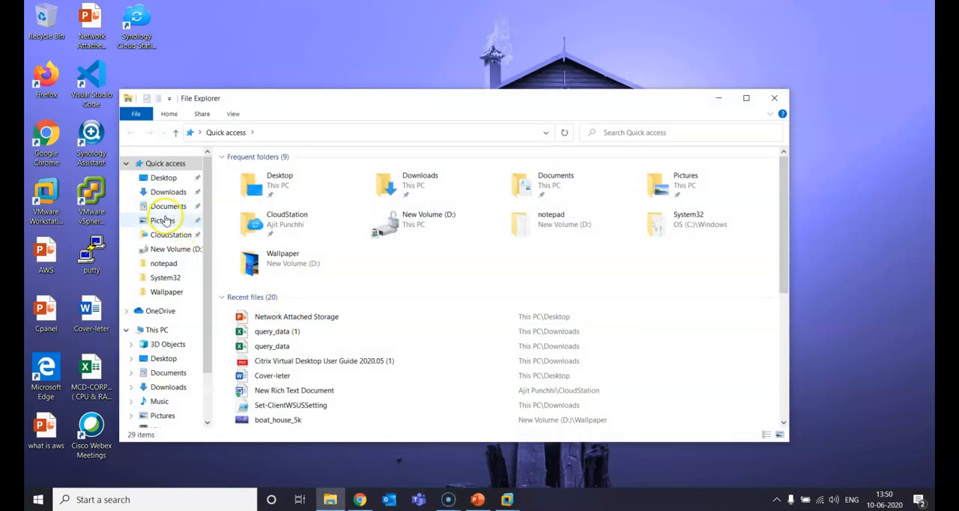
left_click(159, 330)
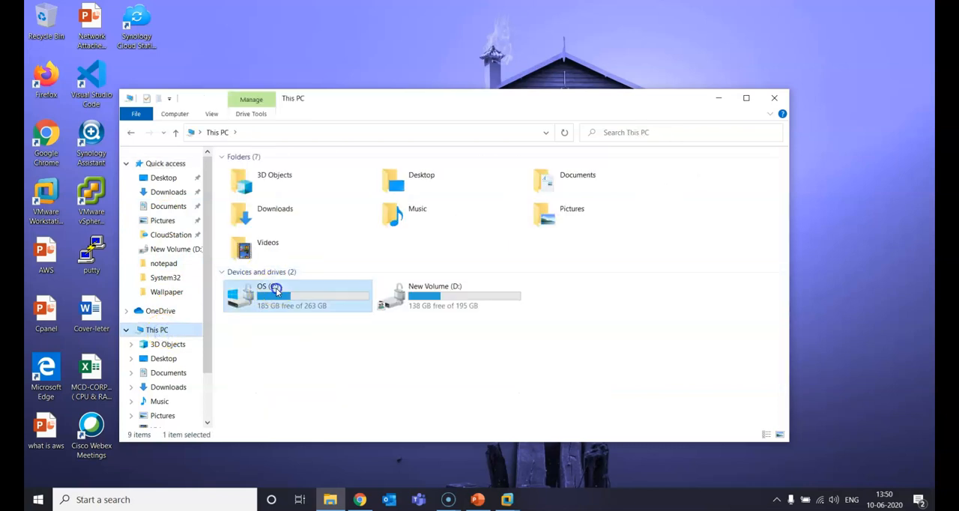
double_click(266, 297)
double_click(251, 276)
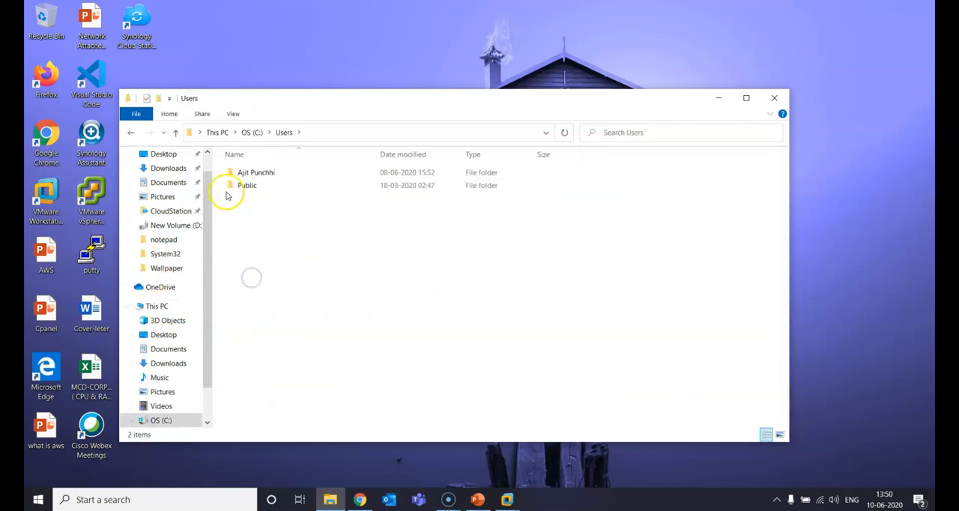
double_click(250, 173)
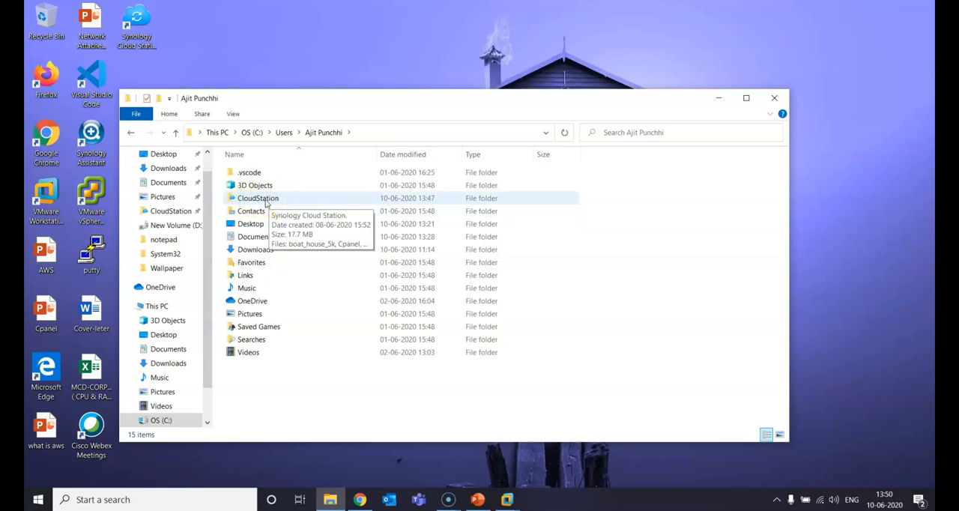
Step: Pin the CloudStation folder to Quick access and try to move it to the desktop
right_click(266, 203)
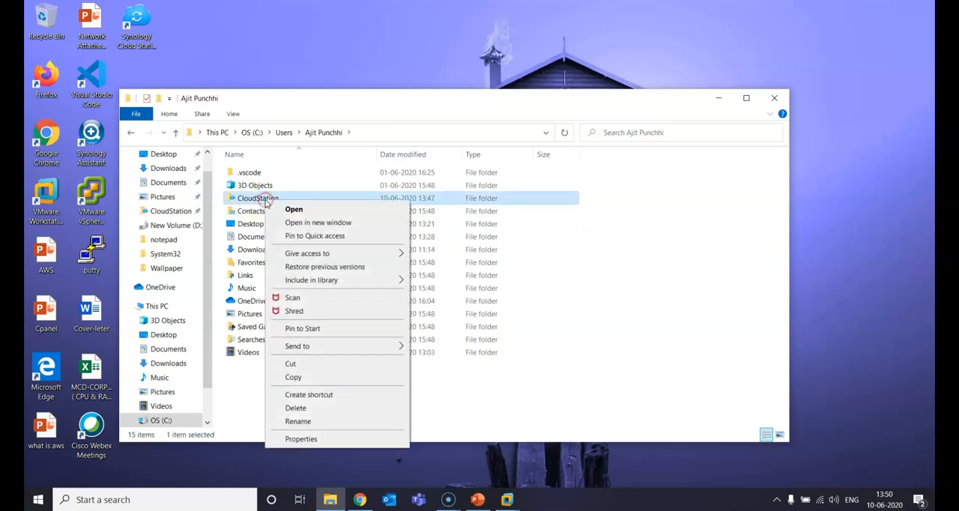
left_click(306, 236)
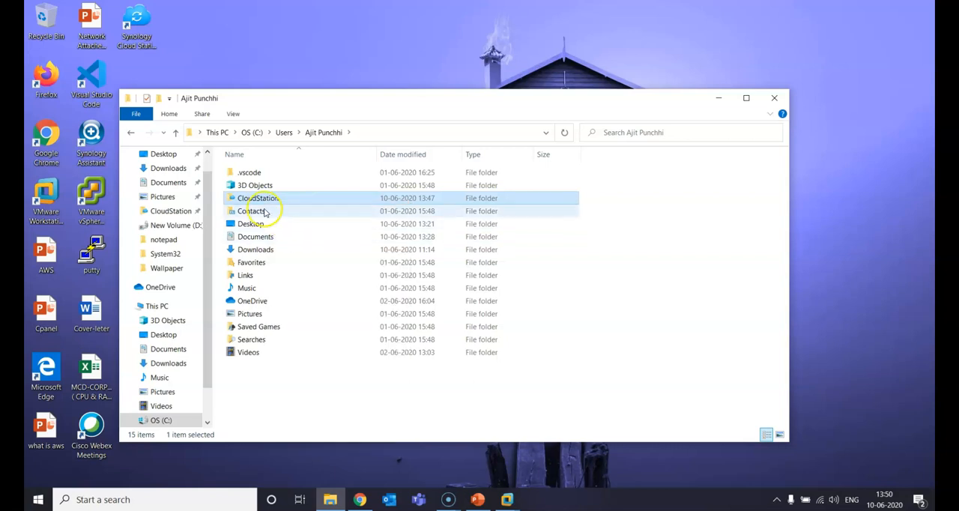
left_click_drag(257, 200, 303, 66)
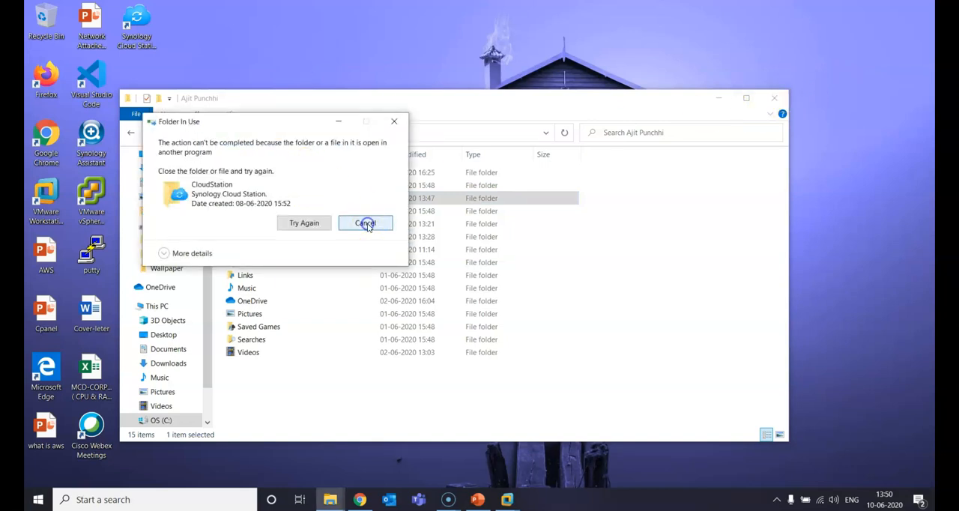
left_click(367, 225)
Step: Open the CloudStation folder from Quick access
left_click(777, 499)
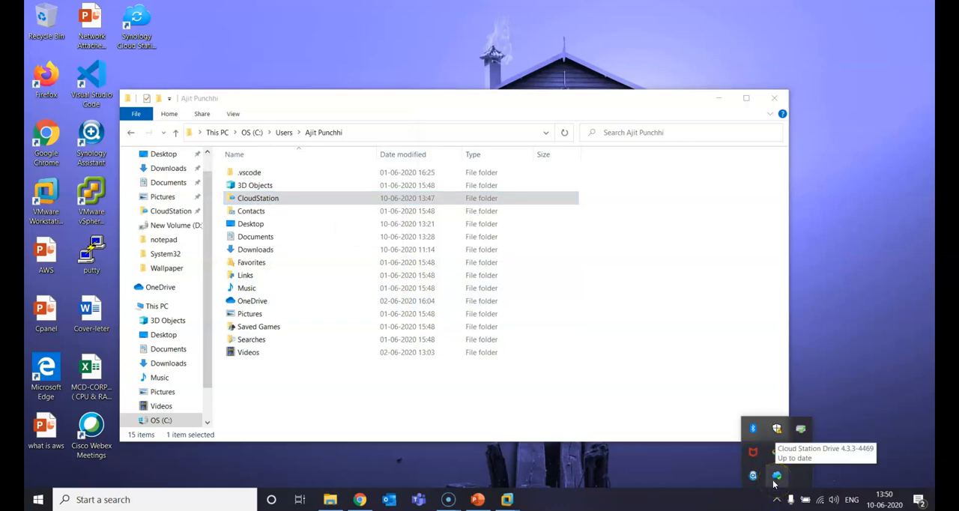
left_click(159, 214)
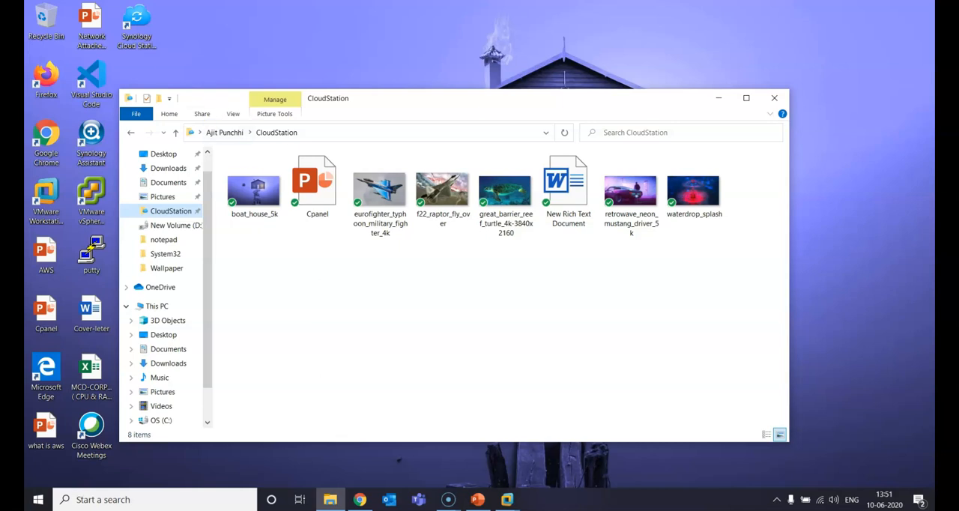
left_click(357, 500)
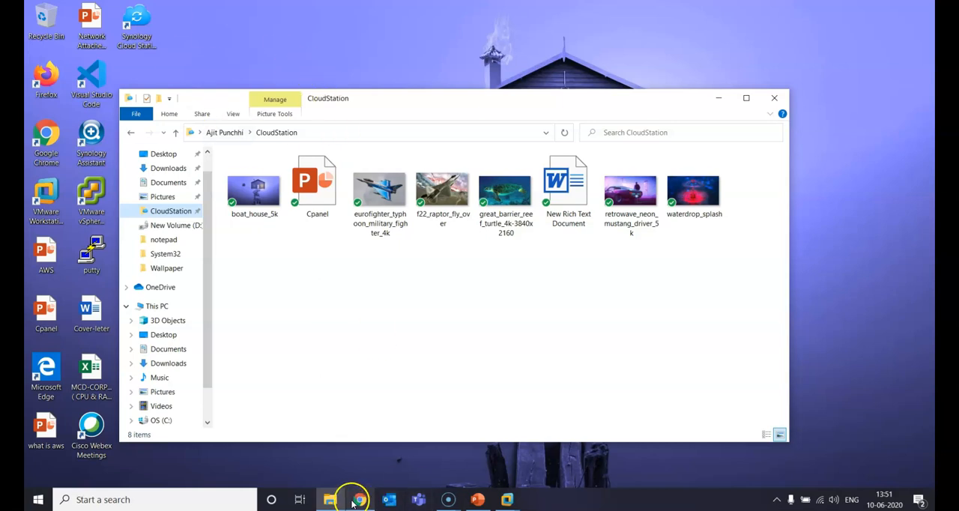
Step: Copy SynologyAssistantSetup-3.1-1593 from Downloads\Programs into the CloudStation folder and close the Programs window
key("super+e")
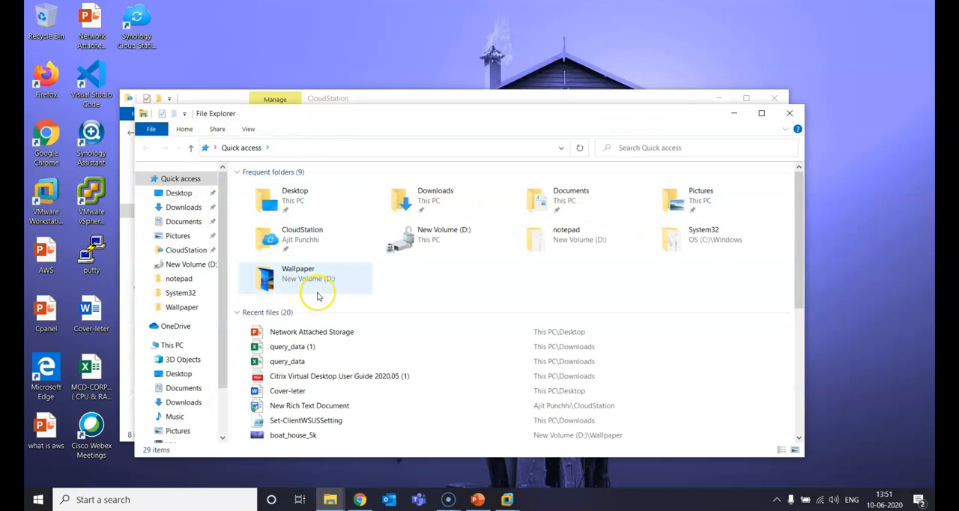
left_click(183, 402)
double_click(408, 222)
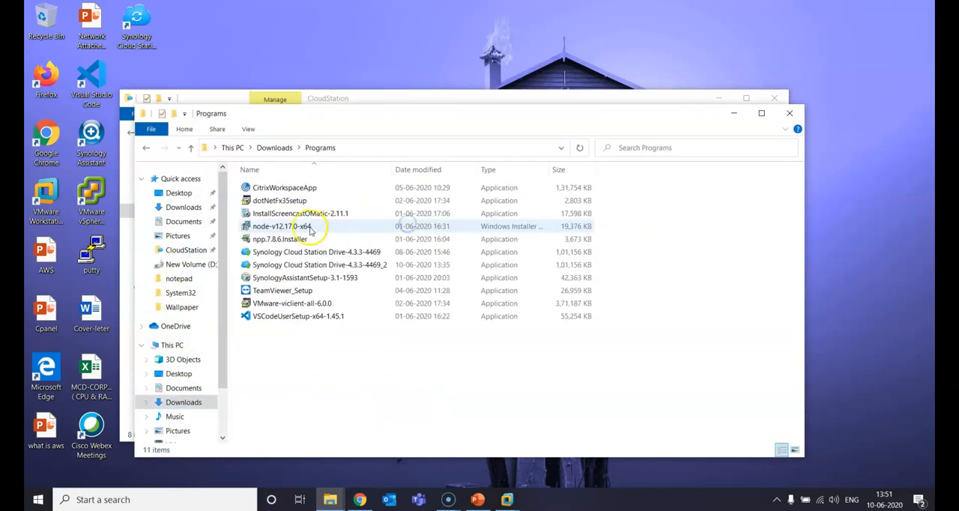
left_click(295, 280)
right_click(294, 281)
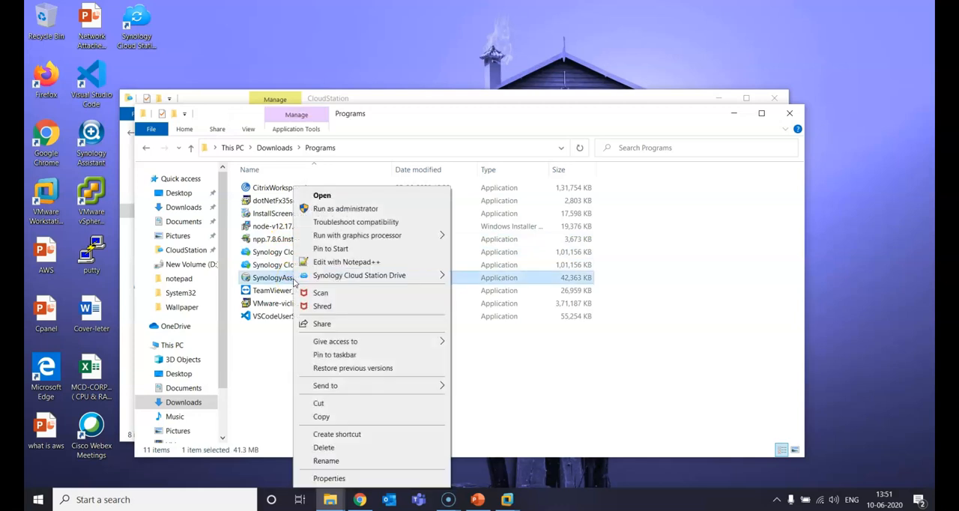
mouse_move(326, 275)
left_click(473, 279)
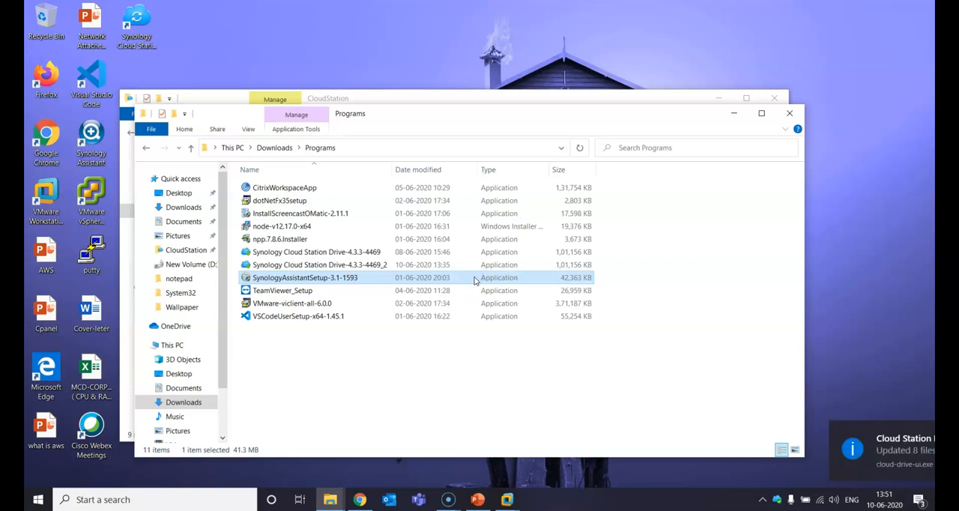
left_click(790, 113)
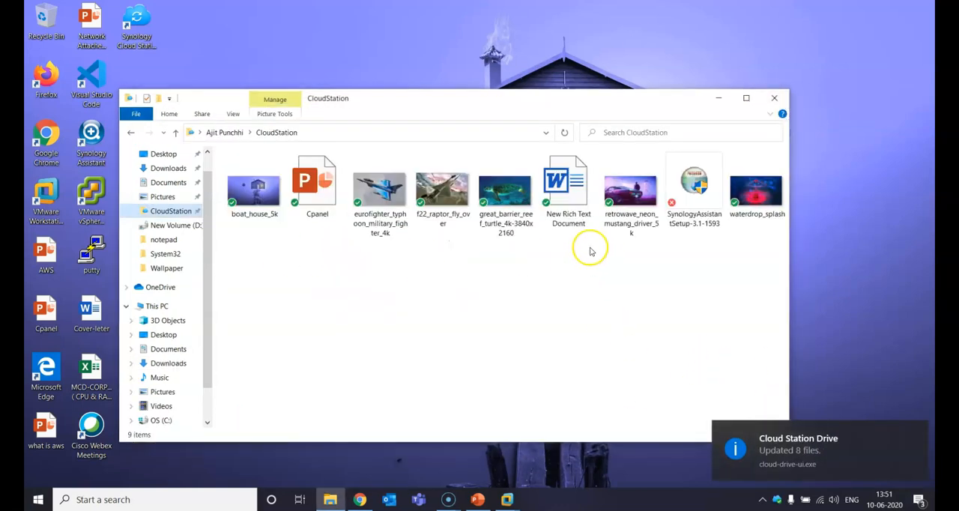
Step: Refresh the CloudStation folder and check the sync status of SynologyAssistantSetup-3.1-1593
right_click(402, 318)
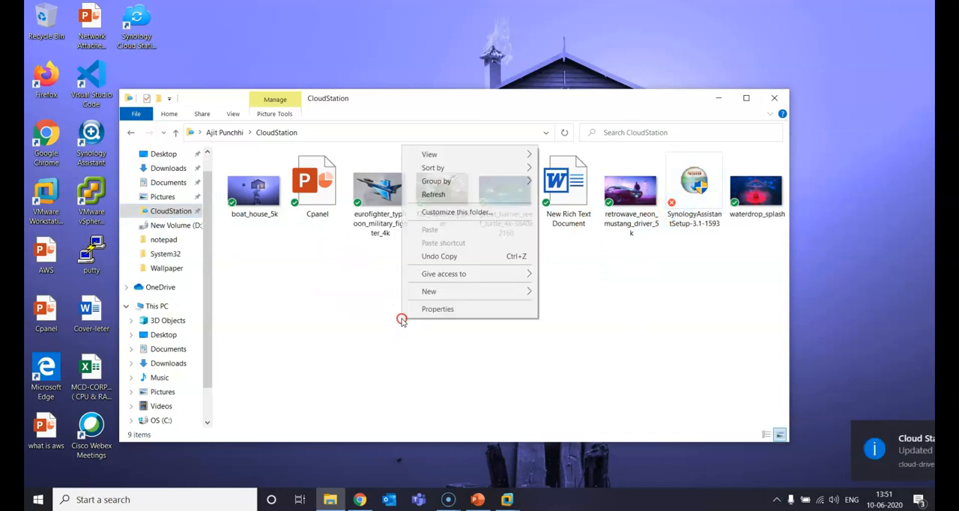
left_click(439, 195)
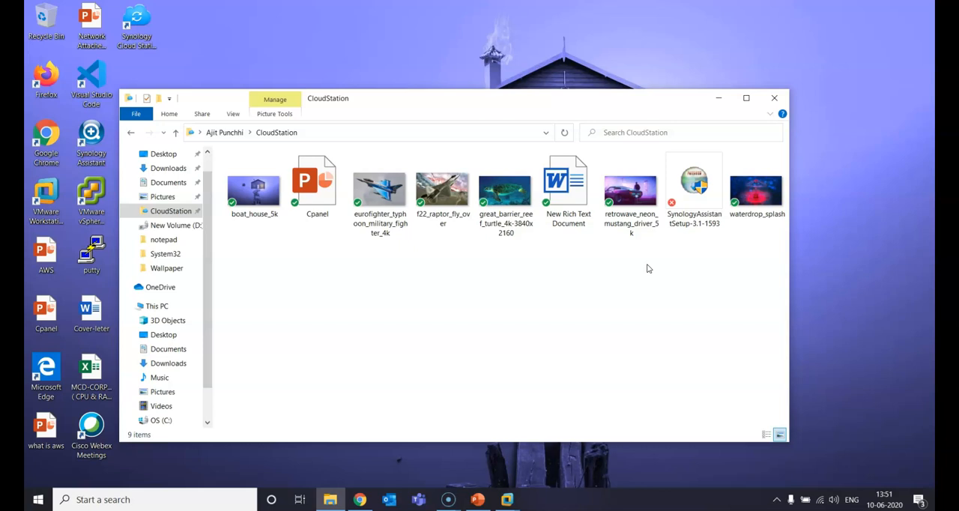
left_click(678, 203)
Step: Move the Cover-leter document from the desktop into the CloudStation folder
left_click(94, 316)
left_click_drag(94, 315, 429, 307)
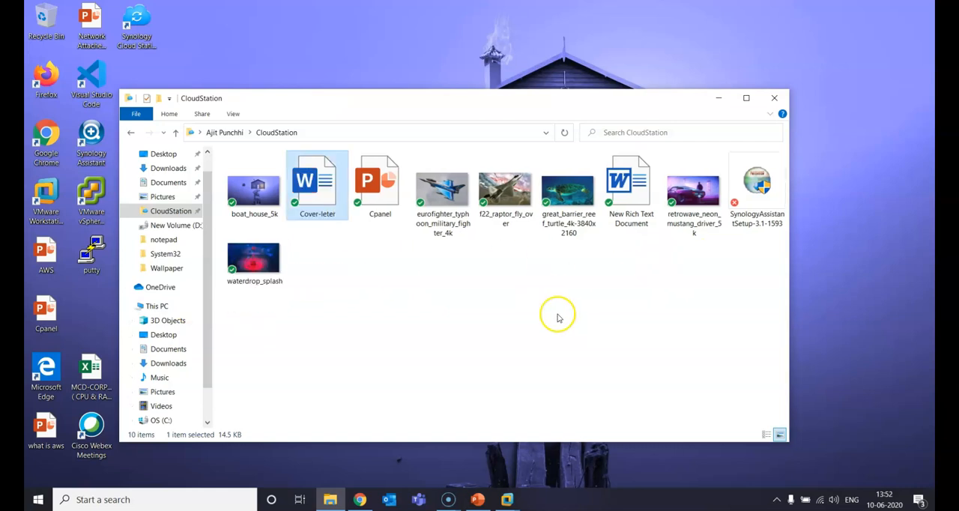
Step: Switch to the Synology DSM page in Chrome, minimize Cloud Station Server and check the synced Data folder in File Station
left_click(361, 498)
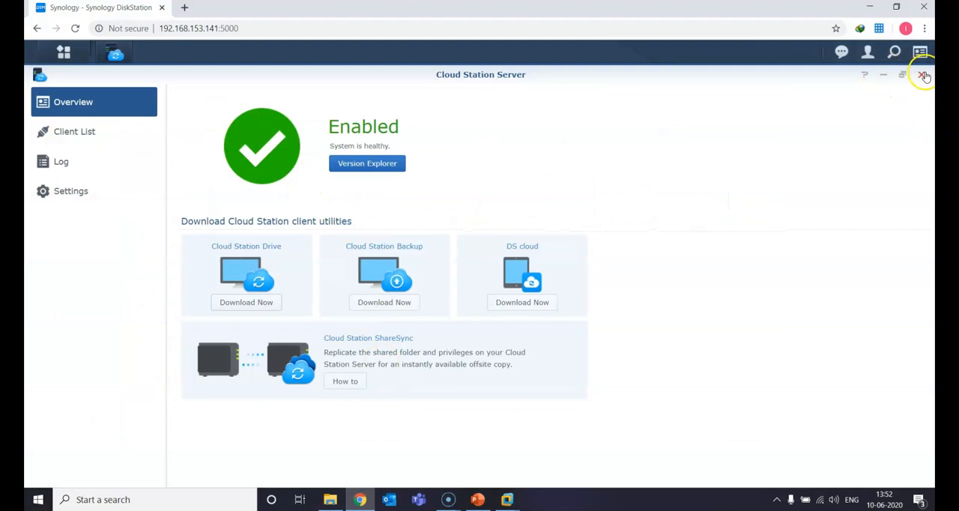
left_click(883, 75)
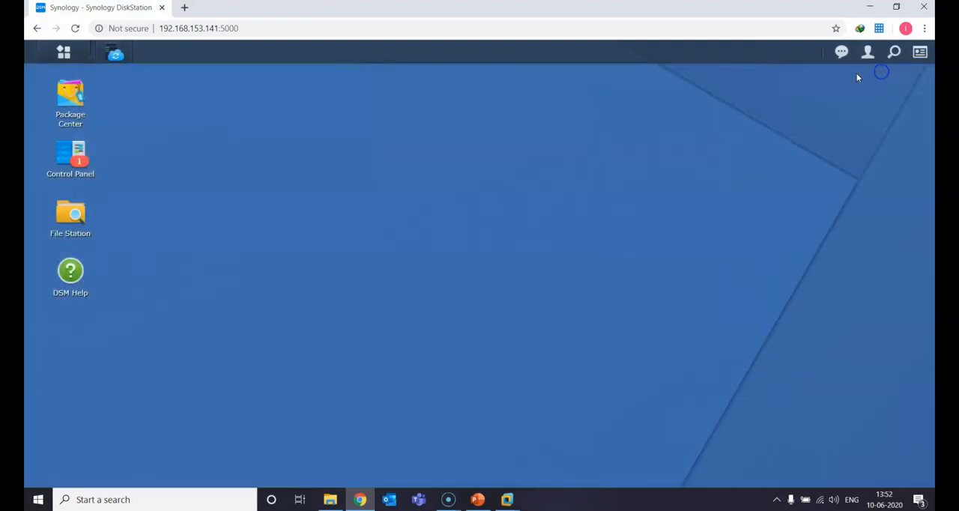
left_click(71, 219)
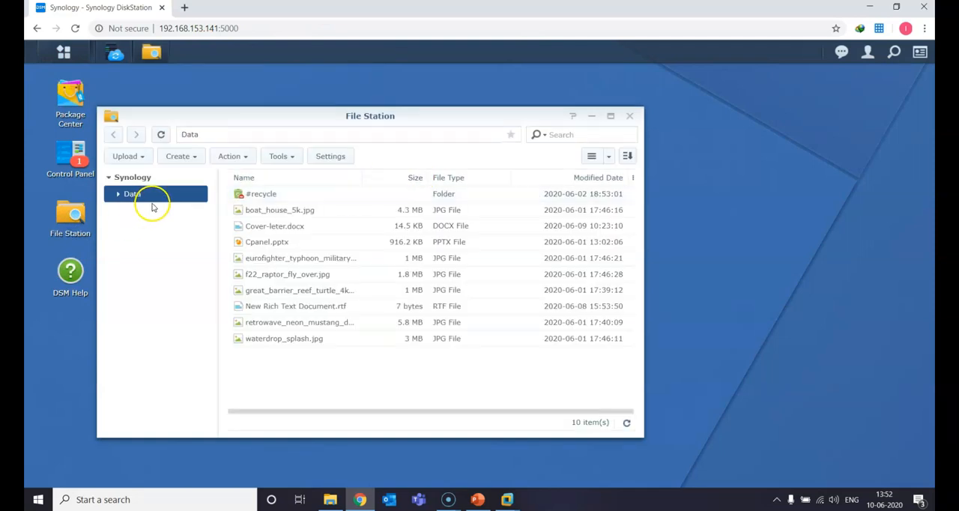